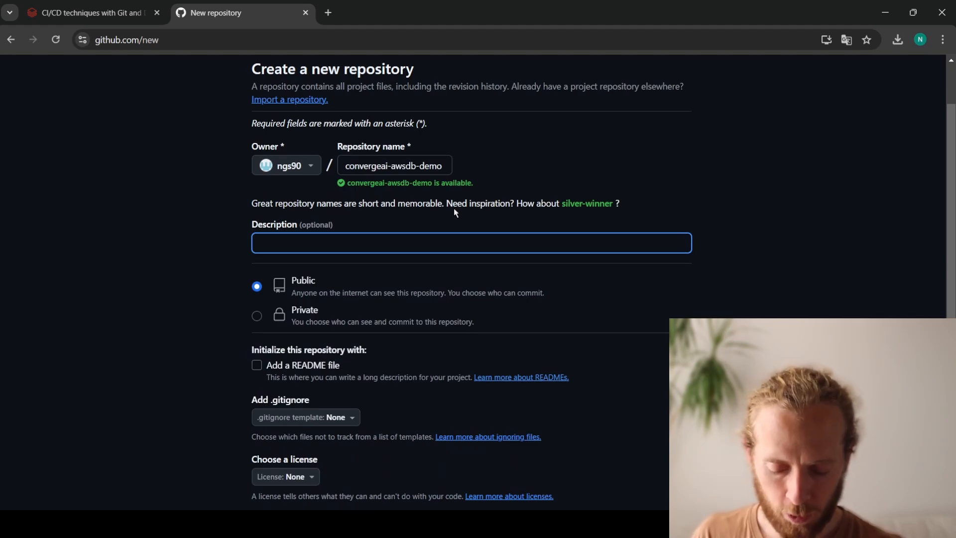
- Describe the new public repository as "Databricks work", include a README file and create the repository
{"action": "type", "text": "Databricks "}
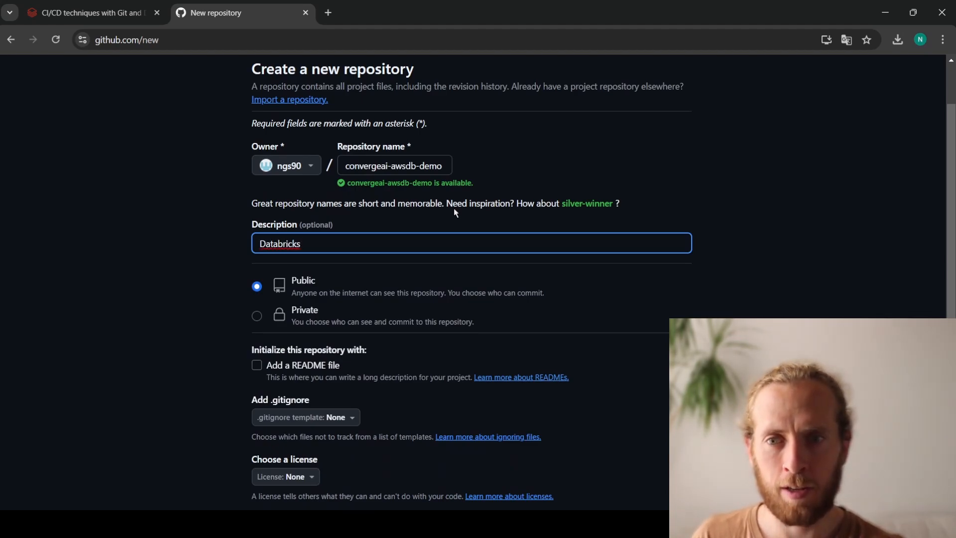
{"action": "type", "text": "work"}
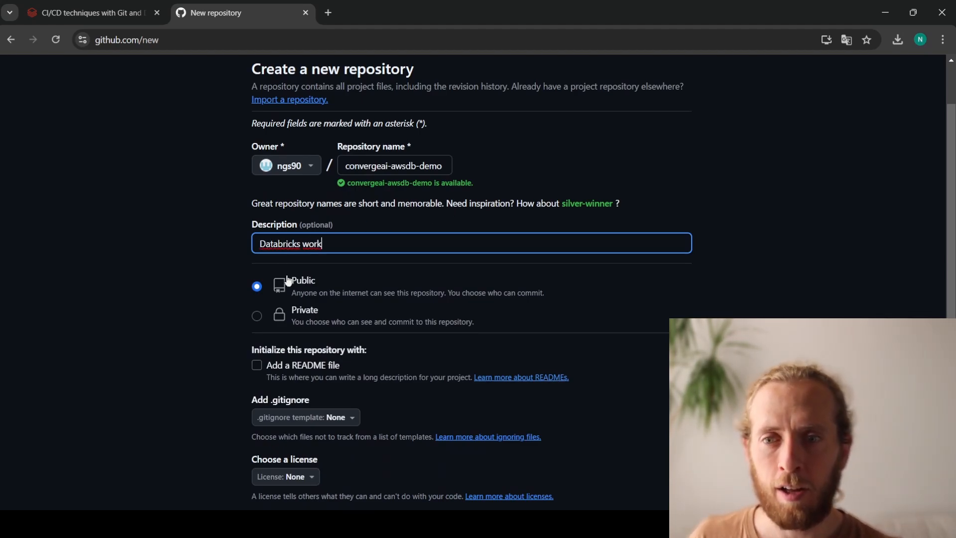
{"action": "left_click", "coordinate": [239, 276]}
{"action": "scroll", "coordinate": [256, 253], "scroll_direction": "down", "scroll_amount": 1}
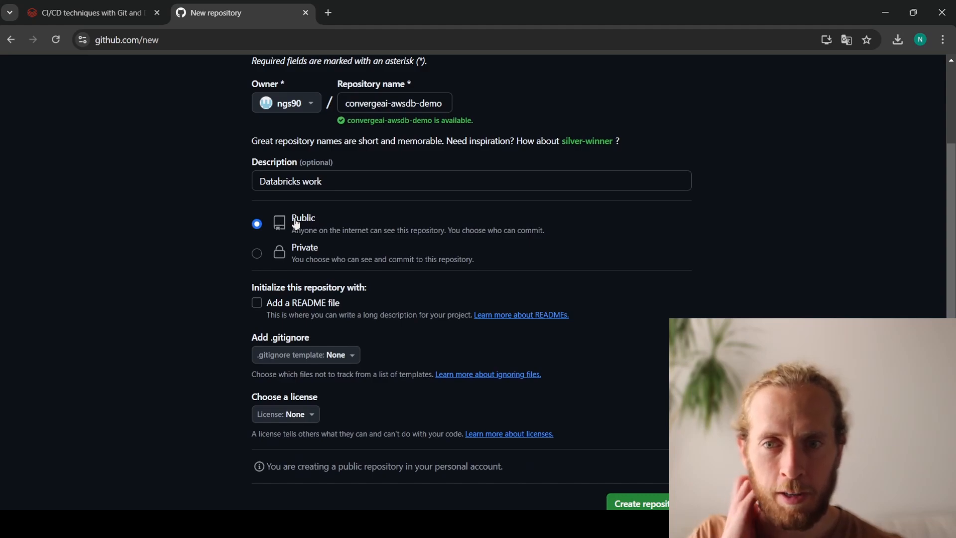
{"action": "left_click", "coordinate": [257, 303]}
{"action": "scroll", "coordinate": [403, 284], "scroll_direction": "down", "scroll_amount": 1}
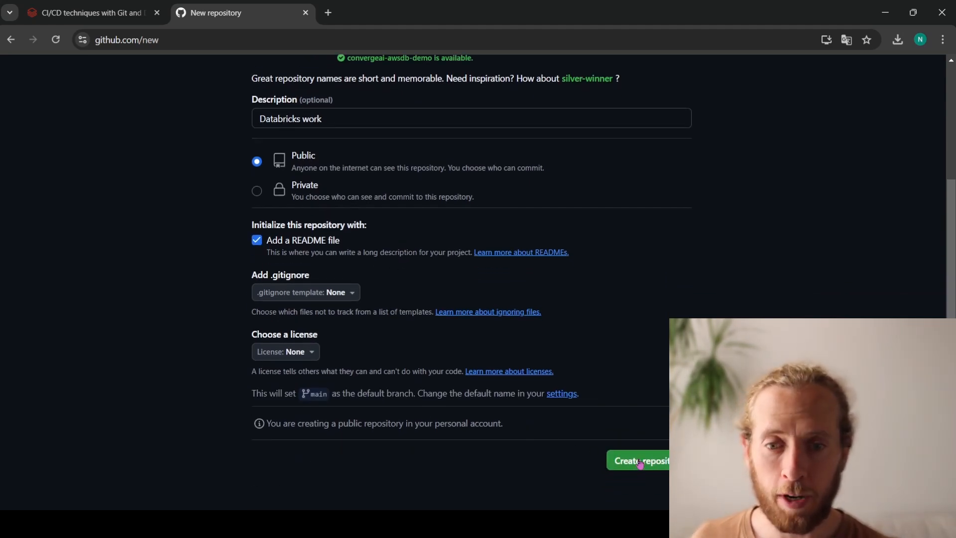
{"action": "left_click", "coordinate": [641, 464]}
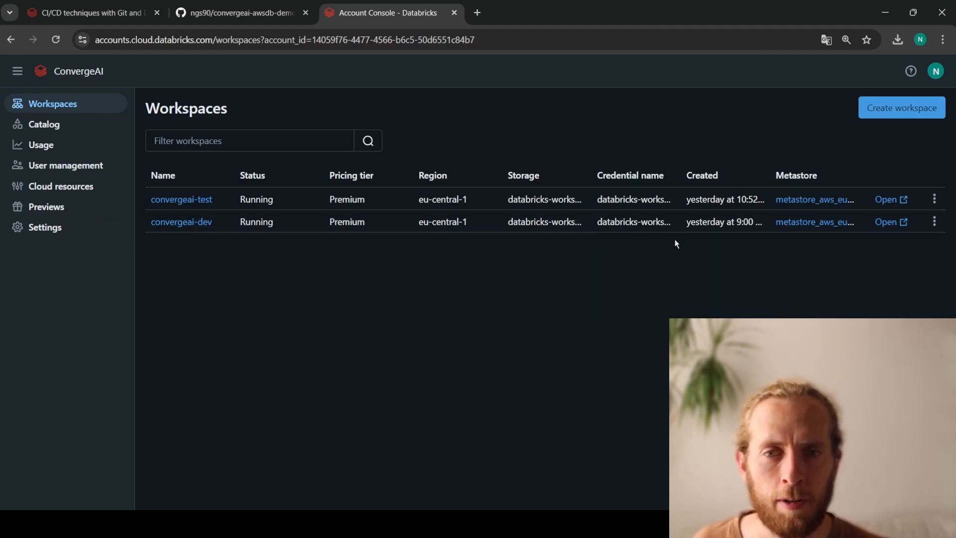
- Open the convergeai-dev Databricks workspace and start creating a Git folder in the home directory
{"action": "left_click", "coordinate": [886, 222]}
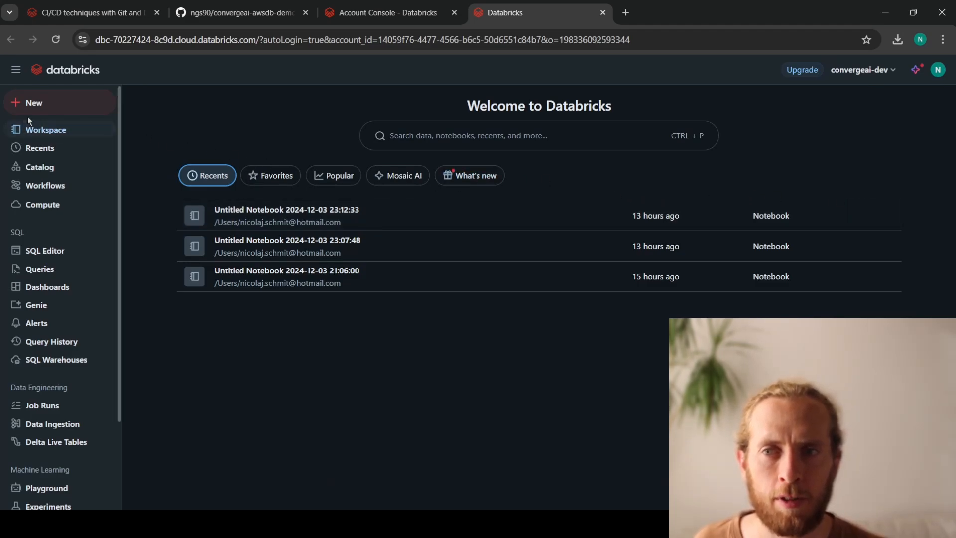
{"action": "left_click", "coordinate": [32, 130]}
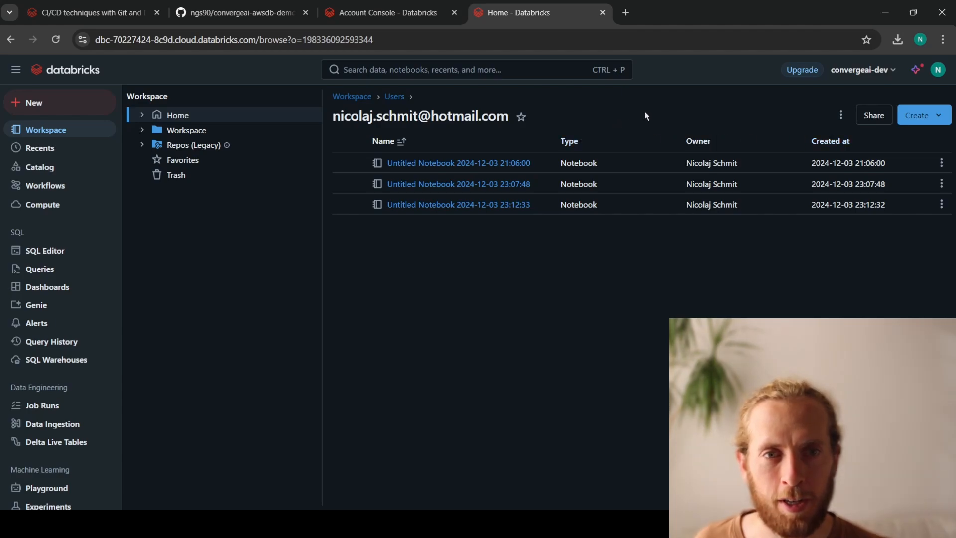
{"action": "left_click", "coordinate": [925, 120]}
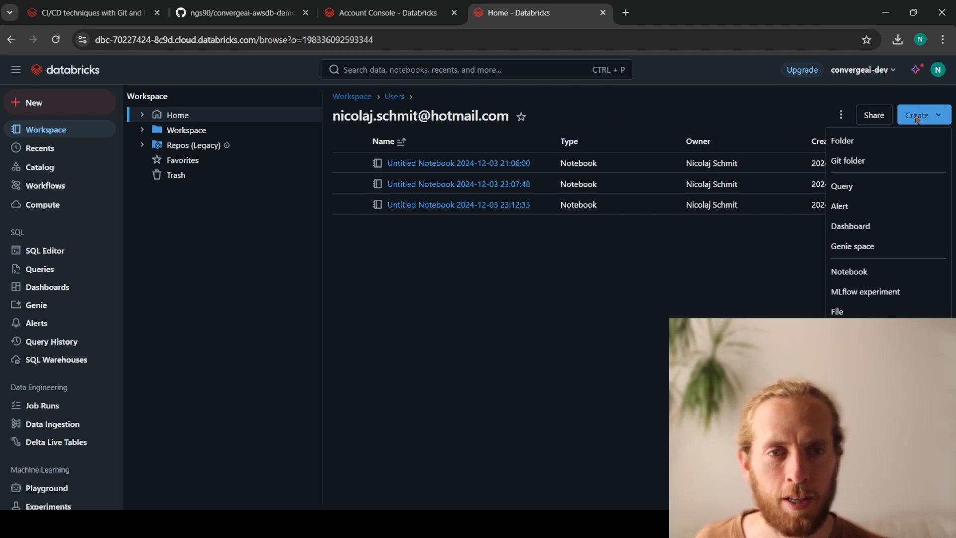
{"action": "left_click", "coordinate": [853, 161]}
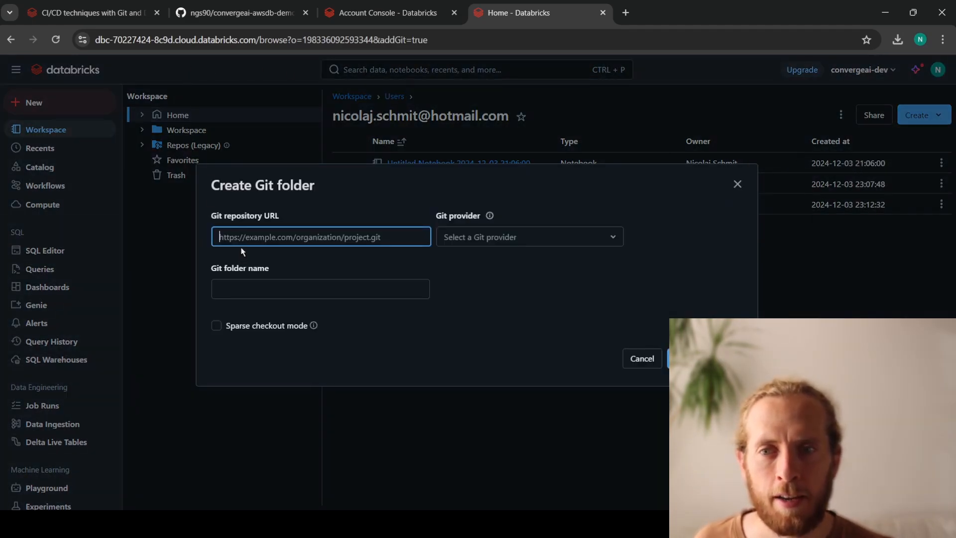
- Switch to GitHub and copy the HTTPS clone URL of the convergeai-awsdb-demo repository
{"action": "left_click", "coordinate": [258, 17]}
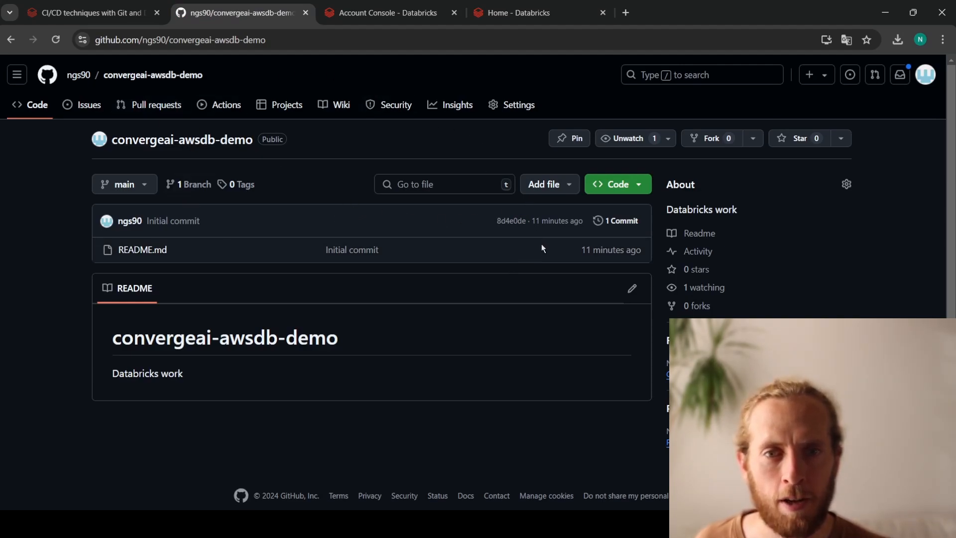
{"action": "left_click", "coordinate": [617, 184]}
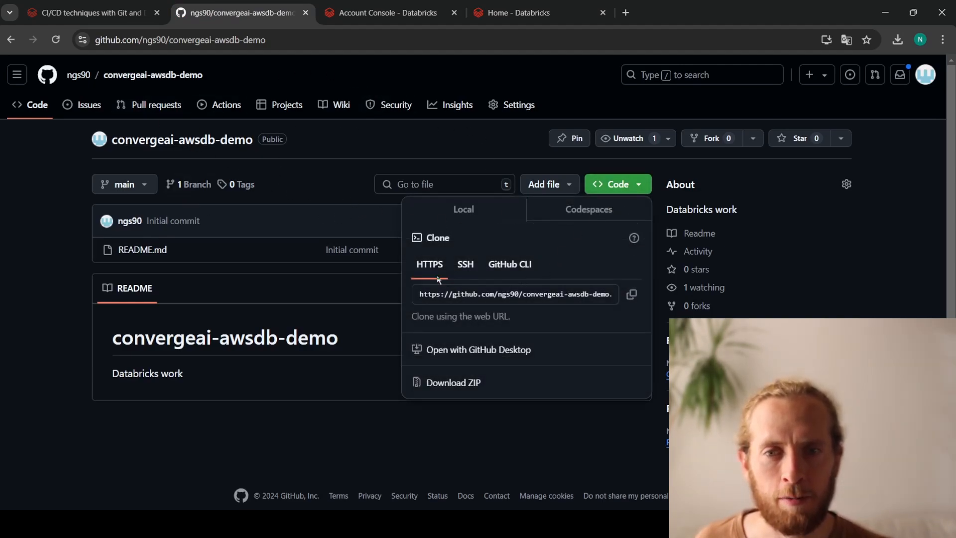
{"action": "left_click", "coordinate": [425, 296]}
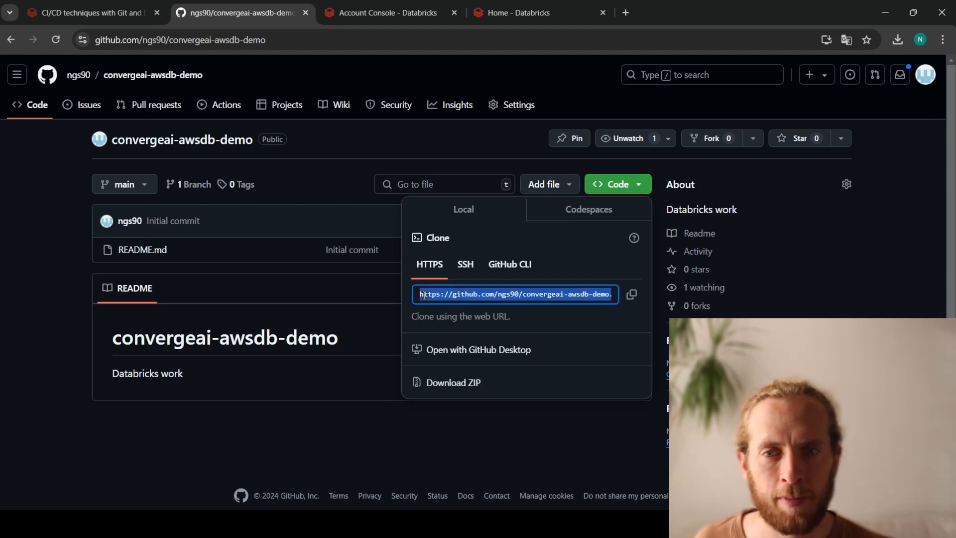
{"action": "left_click", "coordinate": [424, 295]}
{"action": "double_click", "coordinate": [488, 294]}
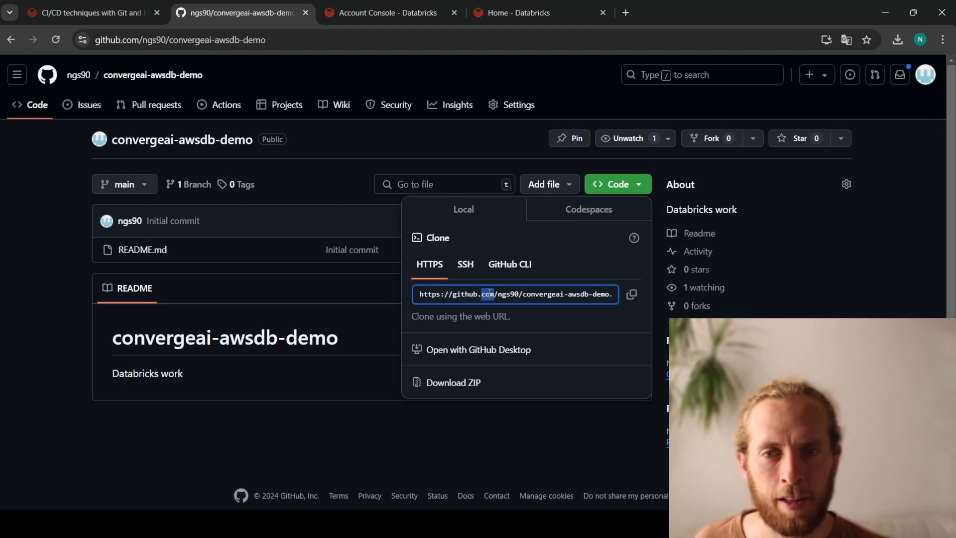
{"action": "left_click", "coordinate": [630, 296]}
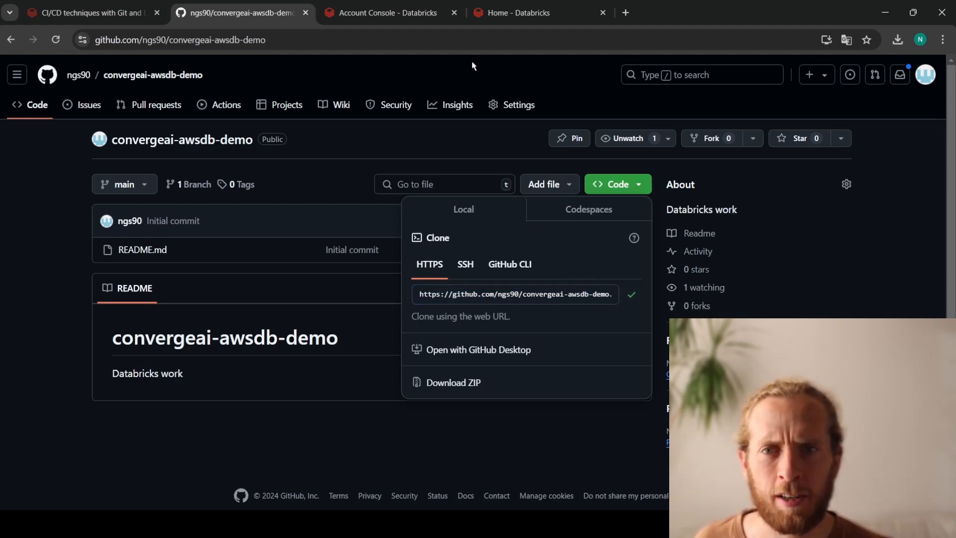
- Back in Databricks, create the Git folder convergeai-awsdb-demo from the copied repository URL, with GitHub as provider and sparse checkout off
{"action": "left_click", "coordinate": [503, 12]}
{"action": "key", "text": "ctrl+v"}
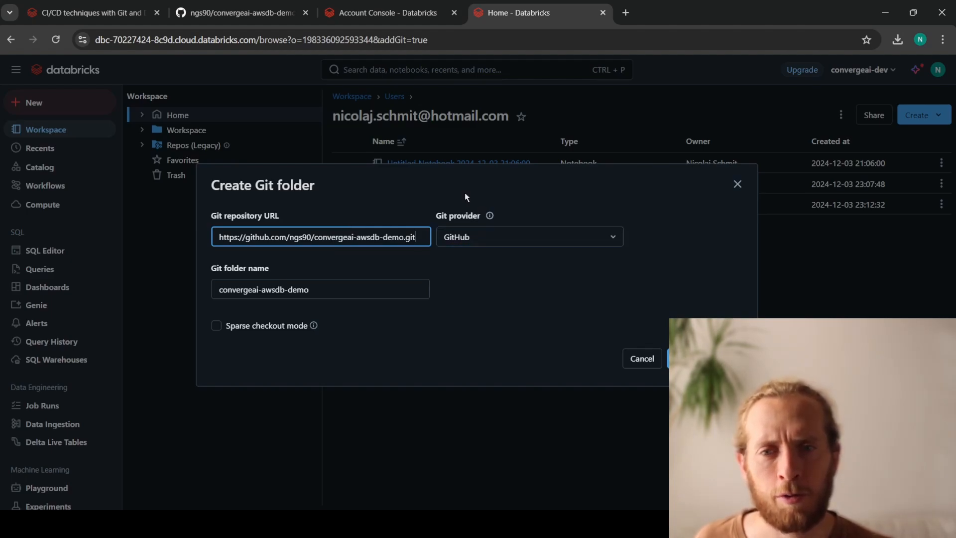
{"action": "left_click", "coordinate": [548, 237]}
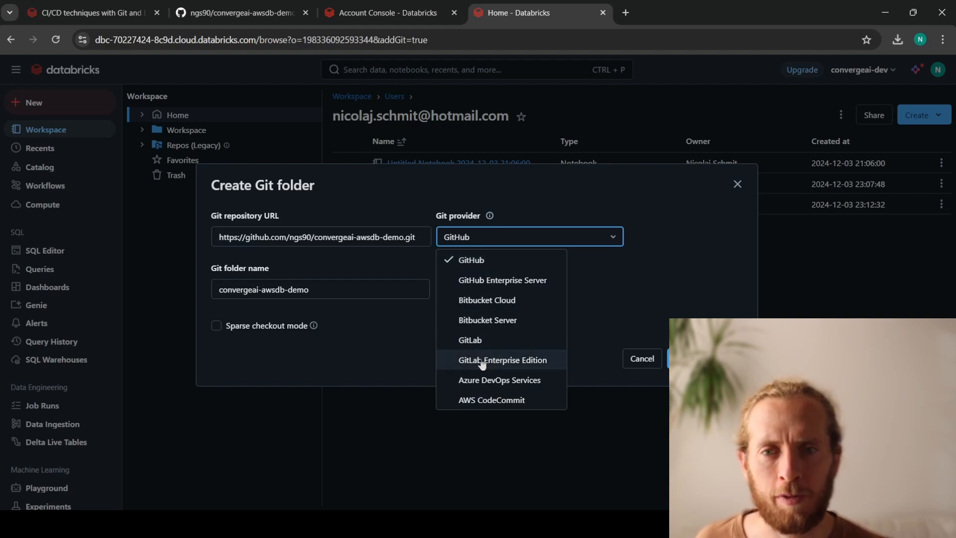
{"action": "left_click", "coordinate": [521, 237]}
{"action": "left_click", "coordinate": [330, 294]}
{"action": "left_click_drag", "start_coordinate": [226, 294], "coordinate": [317, 289]}
{"action": "left_click", "coordinate": [316, 289]}
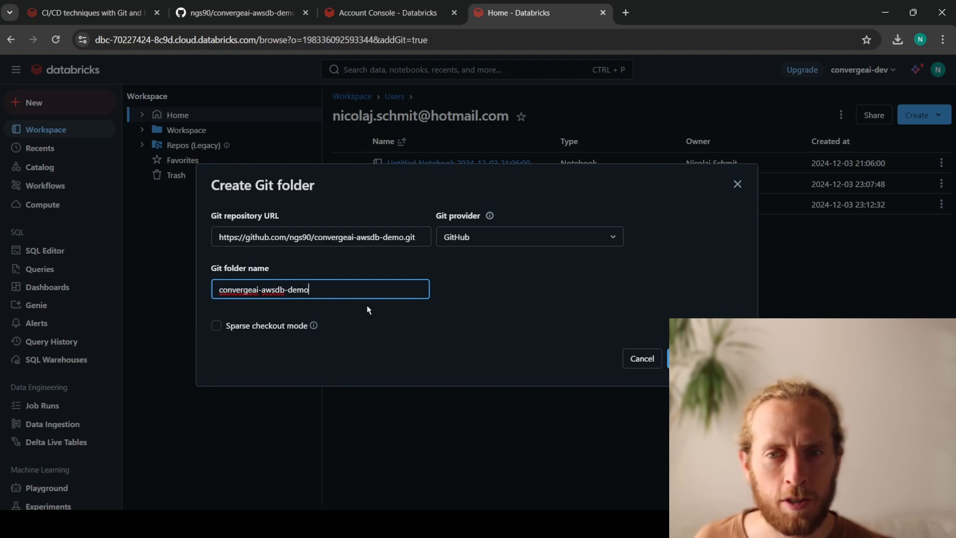
{"action": "left_click", "coordinate": [500, 319]}
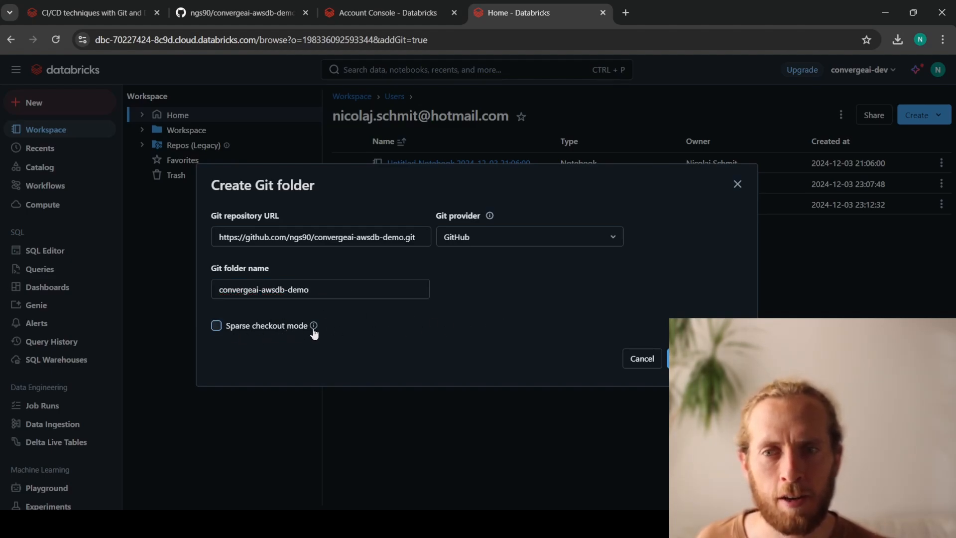
{"action": "left_click", "coordinate": [356, 239]}
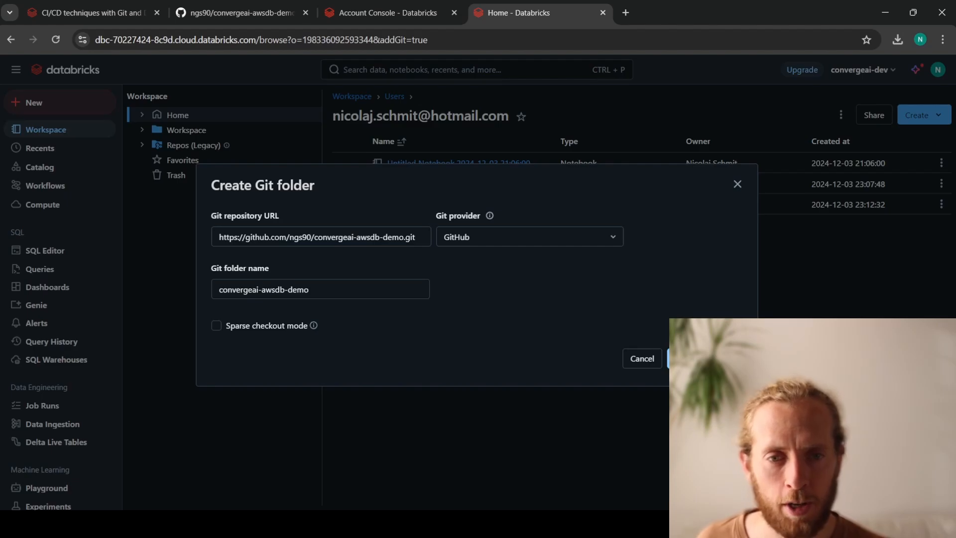
{"action": "left_click", "coordinate": [705, 359]}
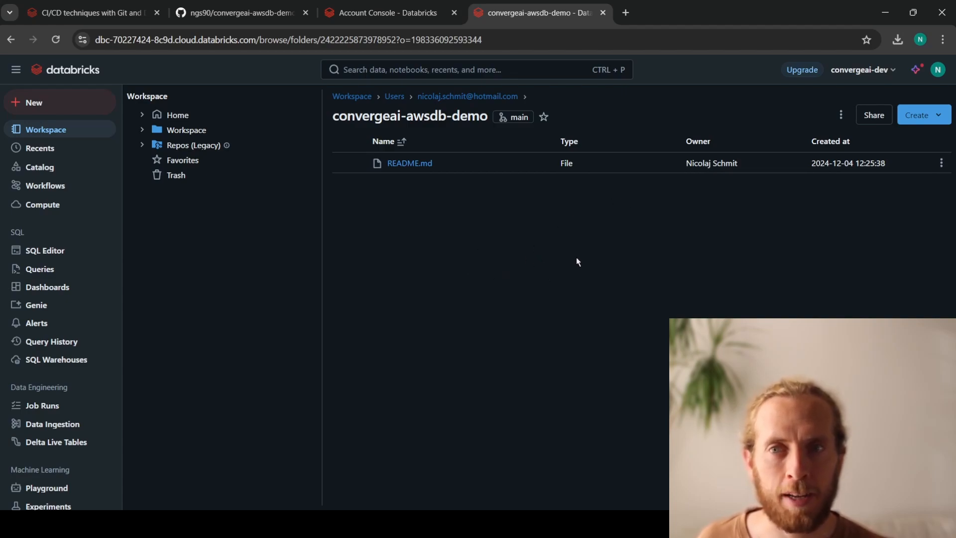
- Review the Git options and the branch list of the convergeai-awsdb-demo folder, and close them
{"action": "left_click", "coordinate": [516, 118]}
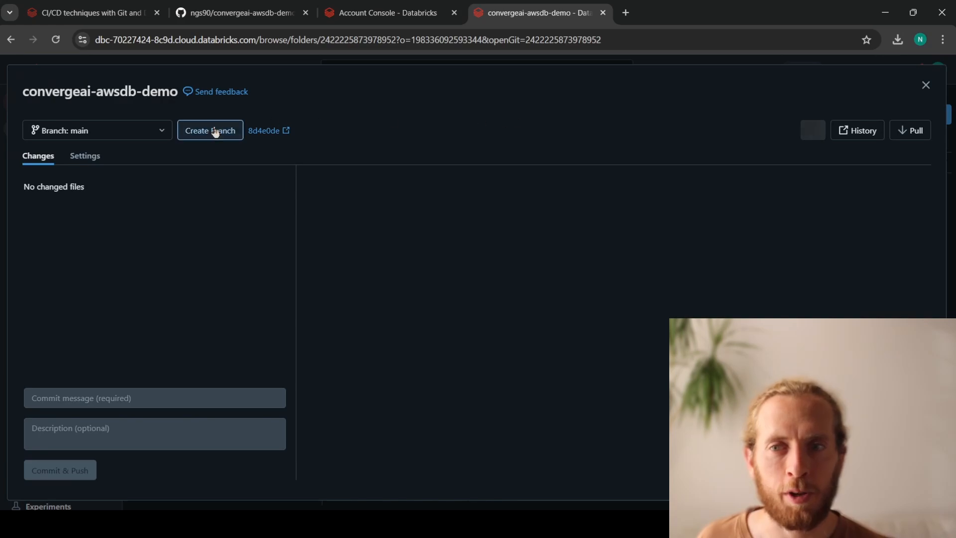
{"action": "left_click", "coordinate": [158, 133]}
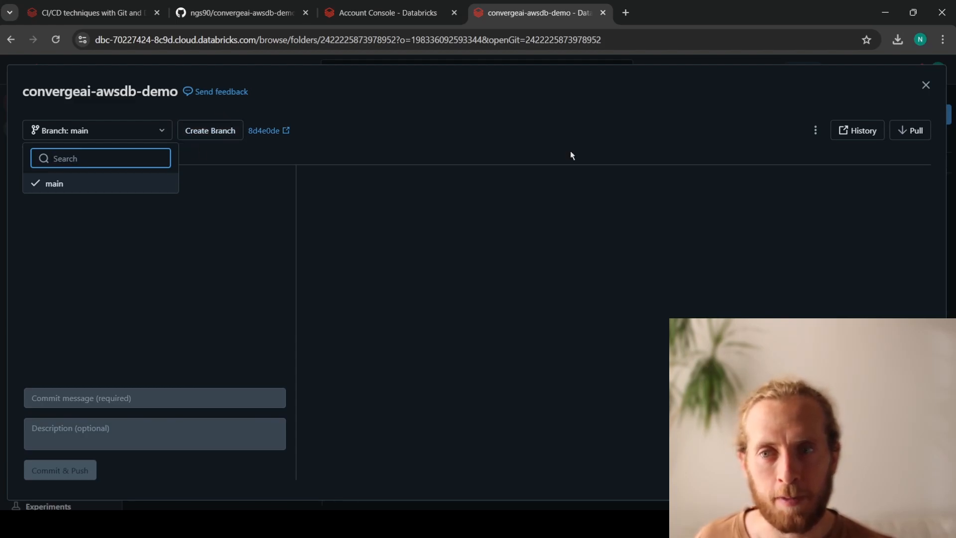
{"action": "left_click", "coordinate": [926, 85]}
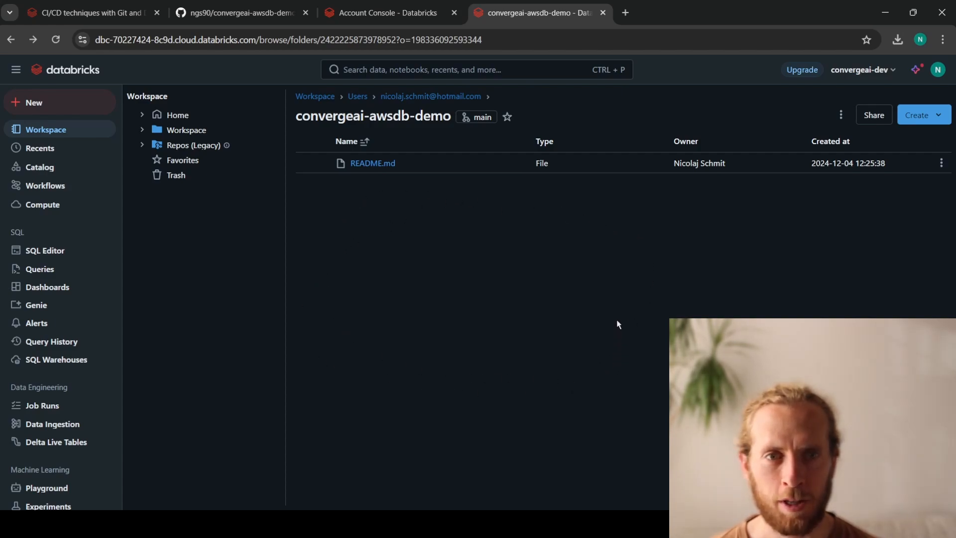
- Open the linked accounts page in the user settings and keep GitHub as the Git provider
{"action": "left_click", "coordinate": [938, 72]}
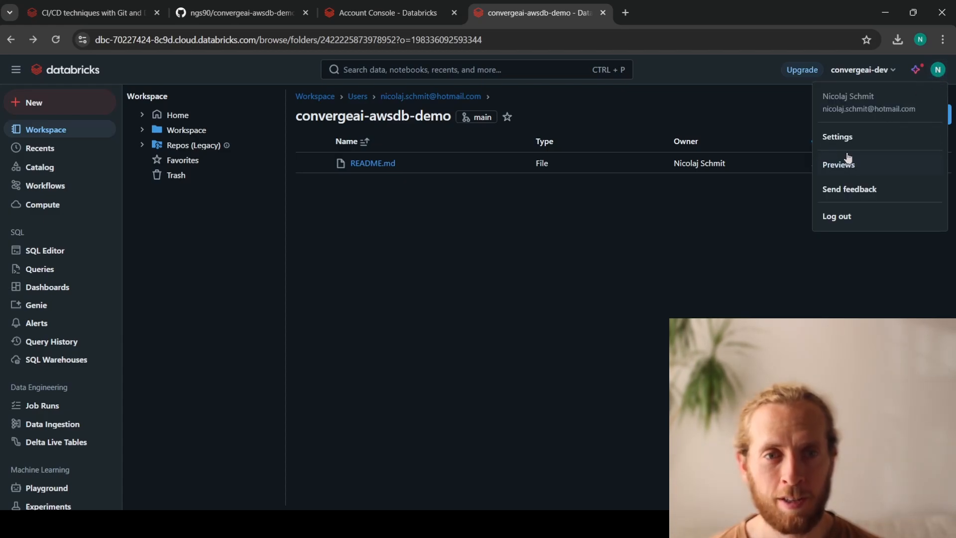
{"action": "left_click", "coordinate": [837, 137]}
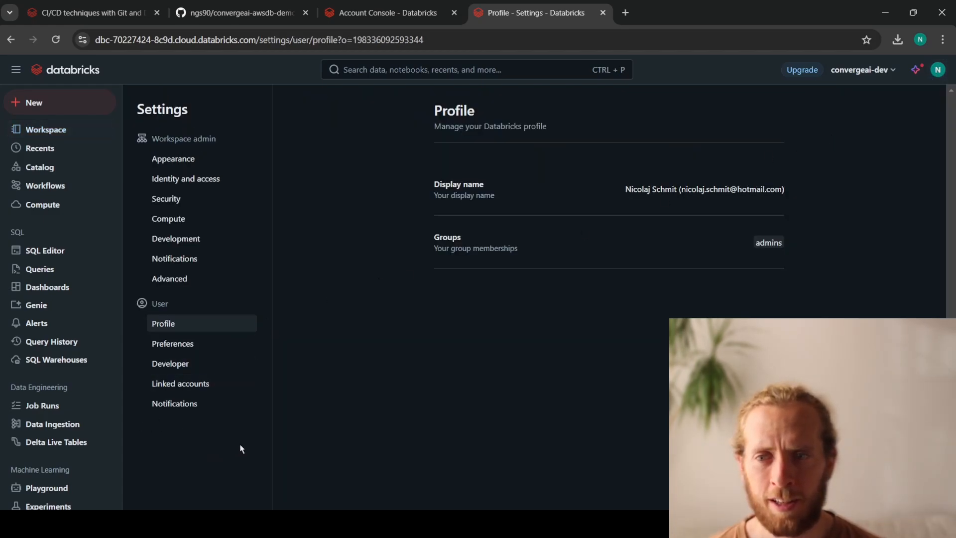
{"action": "left_click", "coordinate": [190, 384]}
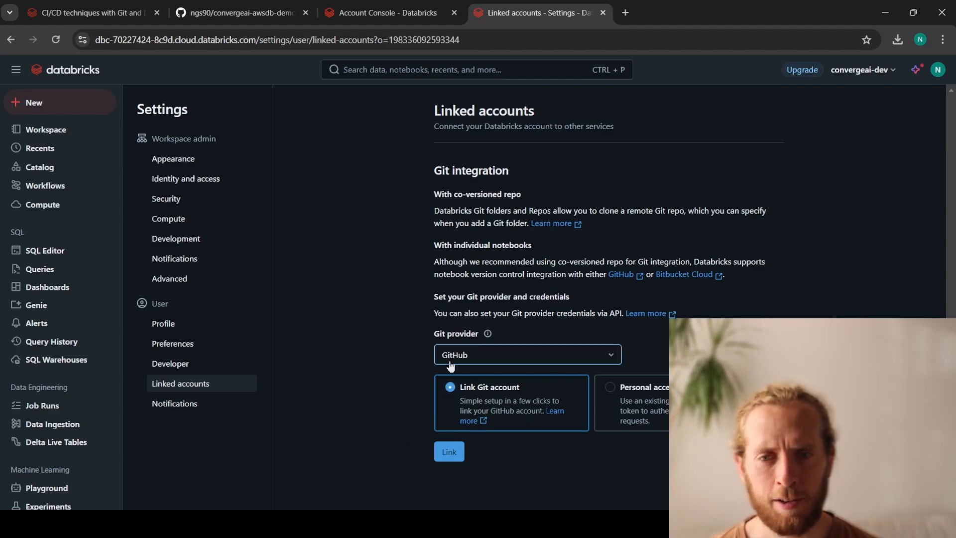
{"action": "left_click", "coordinate": [468, 355]}
{"action": "left_click", "coordinate": [468, 354]}
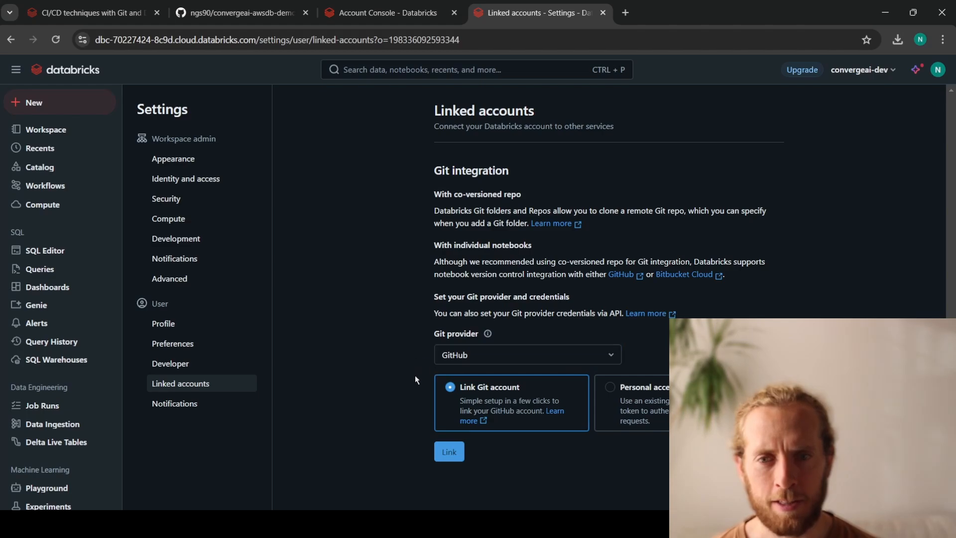
- Link the GitHub account to Databricks, authorize Databricks on GitHub and dismiss the confirmation notice
{"action": "left_click", "coordinate": [451, 452]}
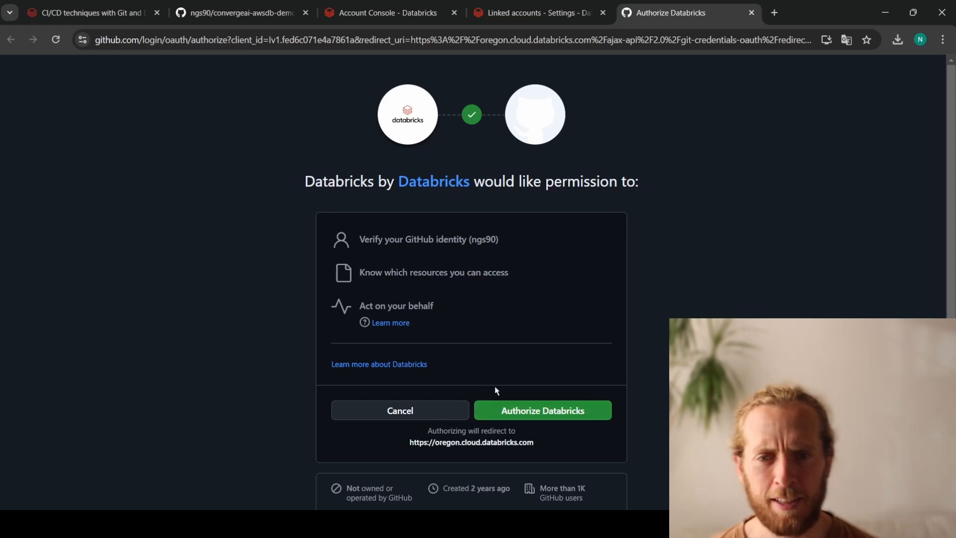
{"action": "scroll", "coordinate": [602, 358], "scroll_direction": "down", "scroll_amount": 1}
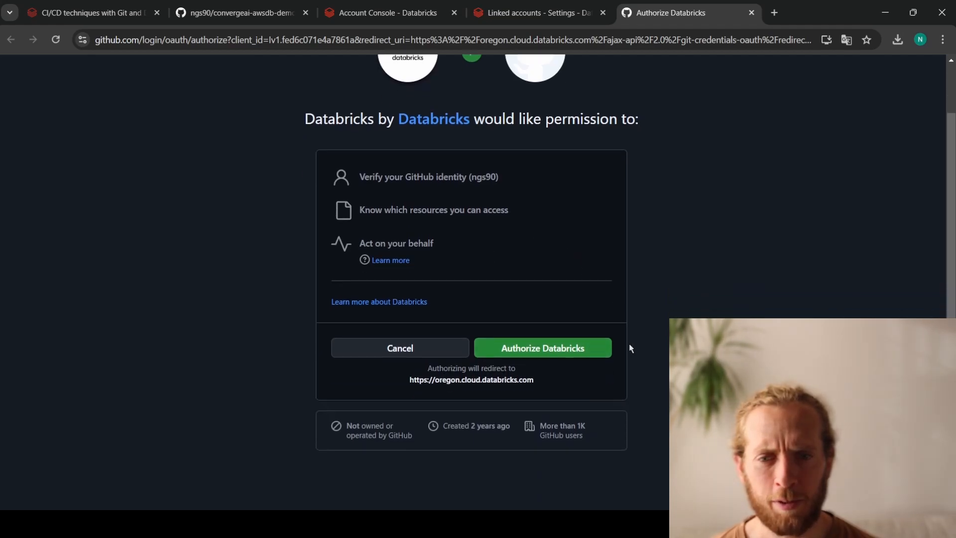
{"action": "left_click", "coordinate": [557, 352]}
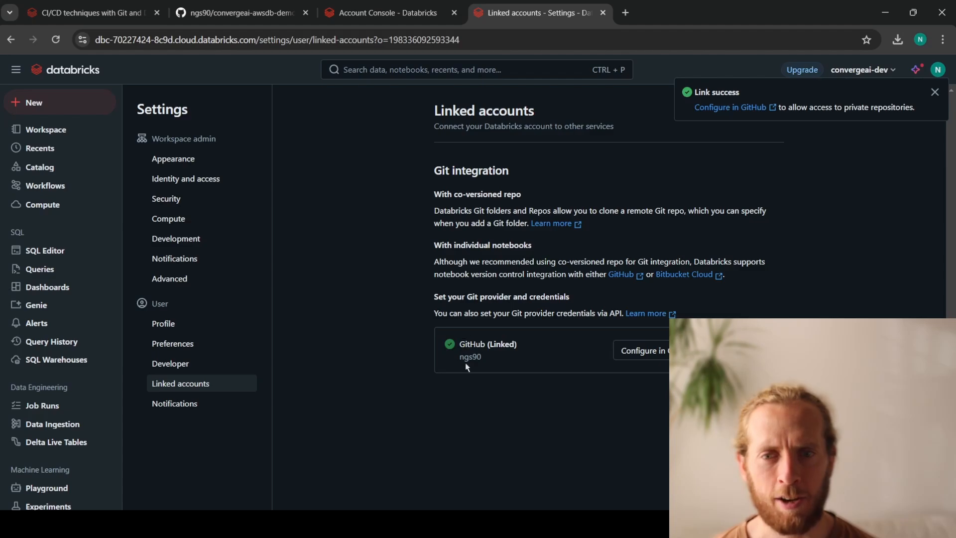
{"action": "left_click_drag", "start_coordinate": [463, 359], "coordinate": [482, 358]}
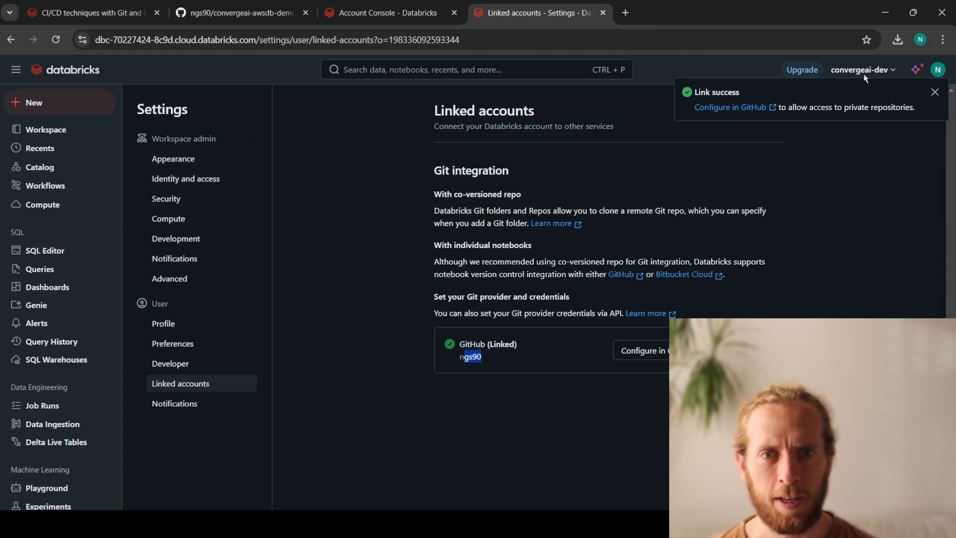
{"action": "left_click", "coordinate": [934, 91]}
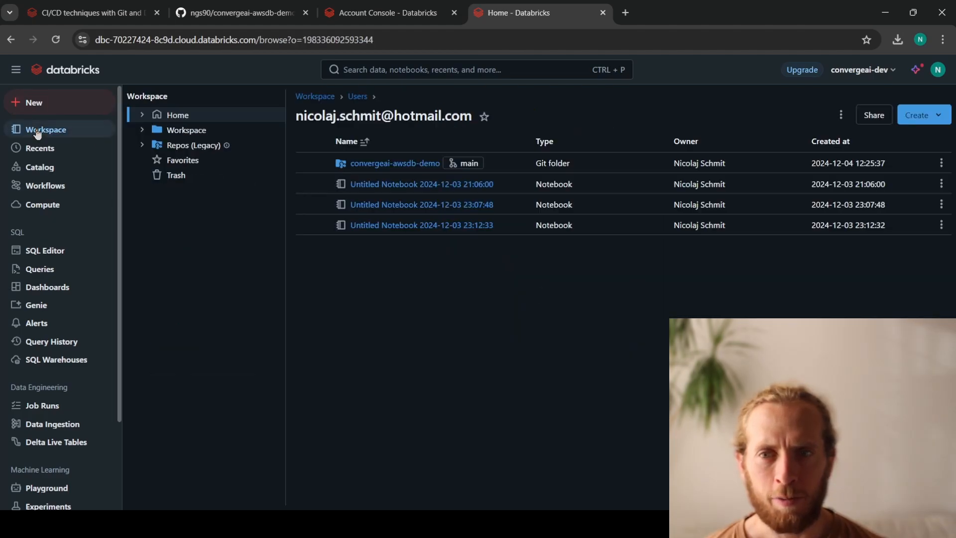
- Create a new notebook inside the convergeai-awsdb-demo Git folder of the workspace
{"action": "left_click", "coordinate": [397, 165]}
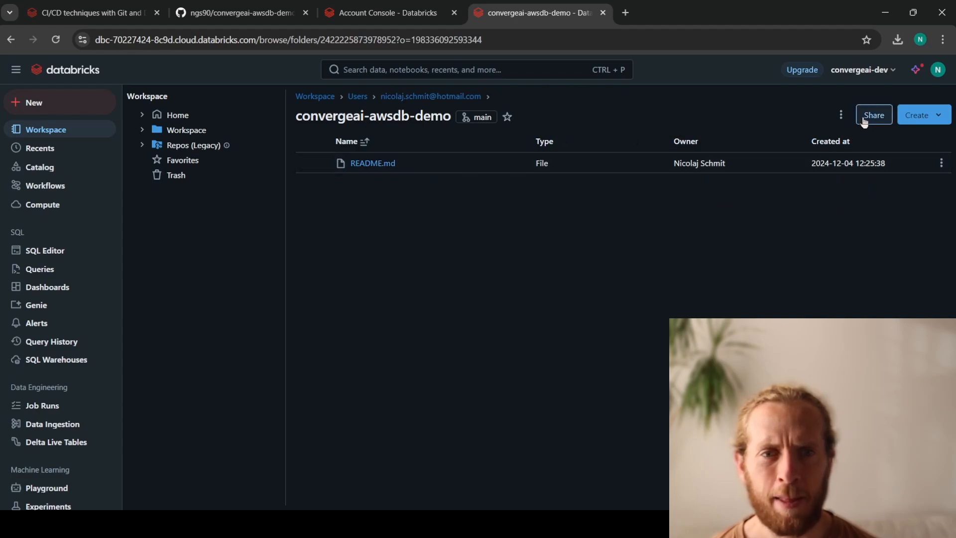
{"action": "left_click", "coordinate": [906, 118]}
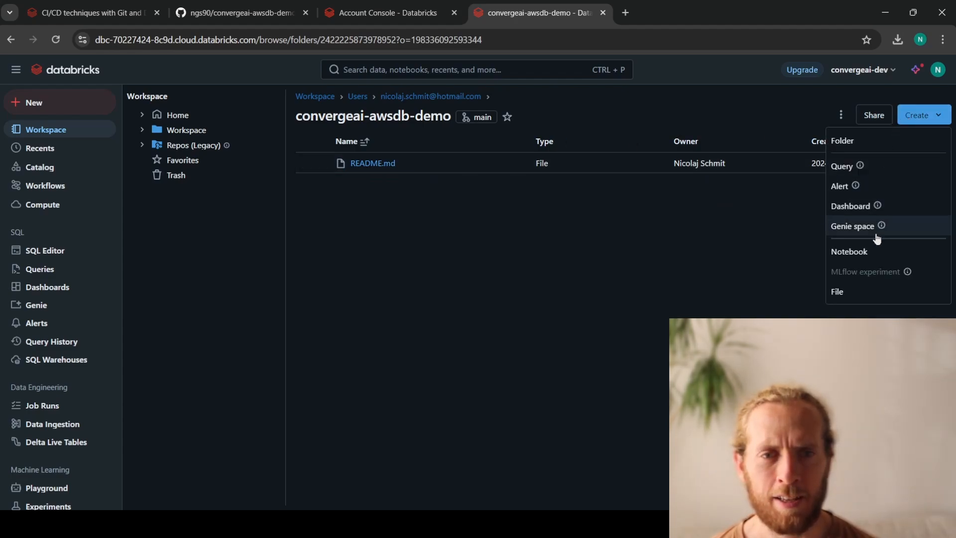
{"action": "left_click", "coordinate": [850, 253]}
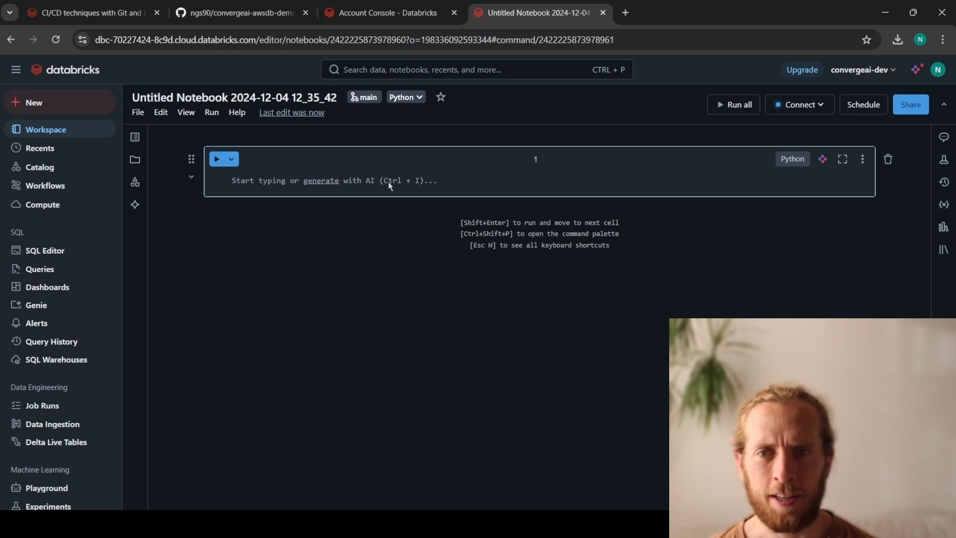
- Fill the notebook's first cell with an add(a, b) function returning a + b plus the call add(5, 2), and run it
{"action": "type", "text": "def add(a, b):      return a + b  add(5, 2)"}
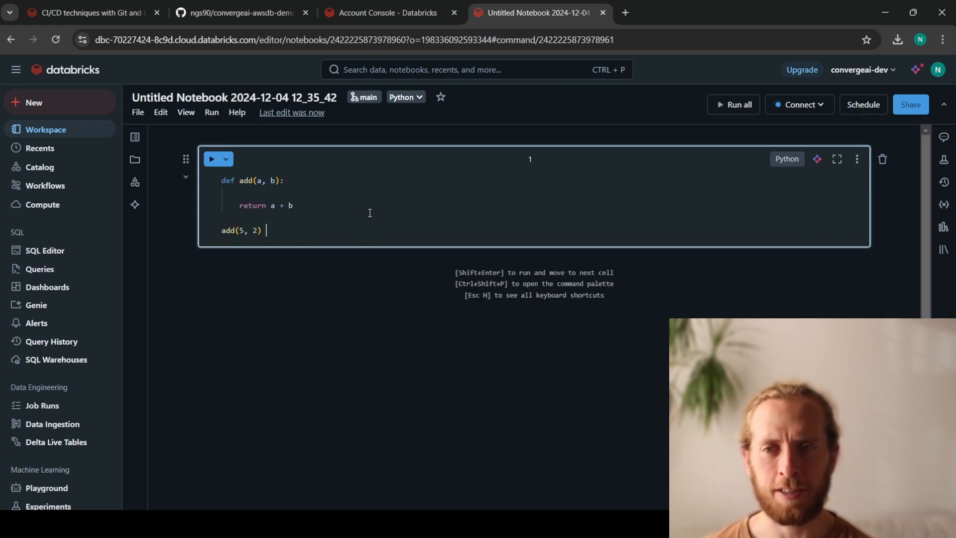
{"action": "key", "text": "ctrl+Return"}
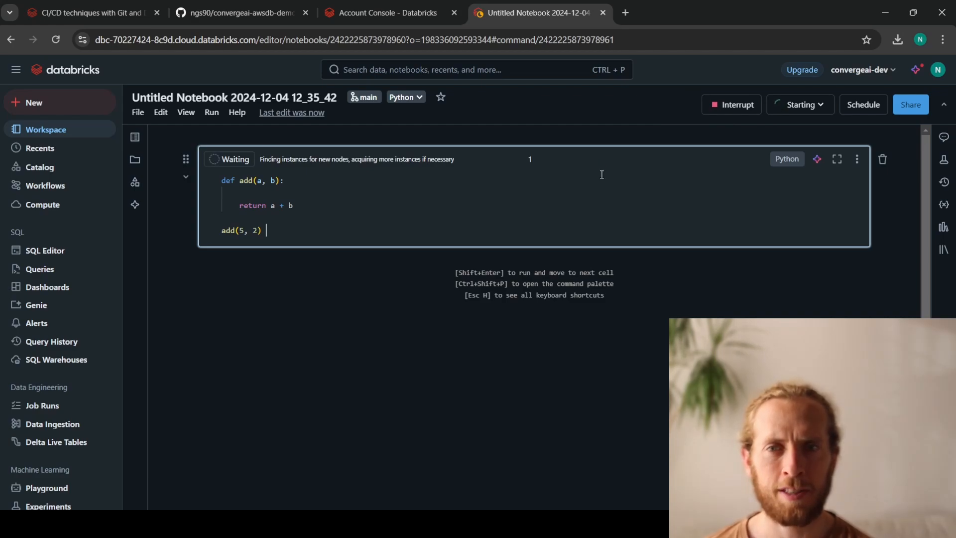
{"action": "left_click_drag", "start_coordinate": [207, 251], "coordinate": [245, 252]}
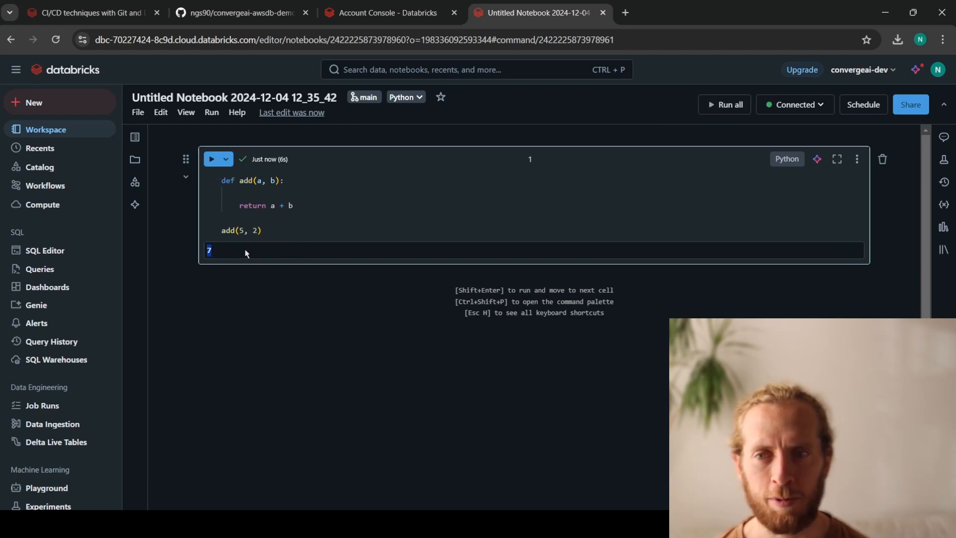
{"action": "left_click", "coordinate": [247, 280]}
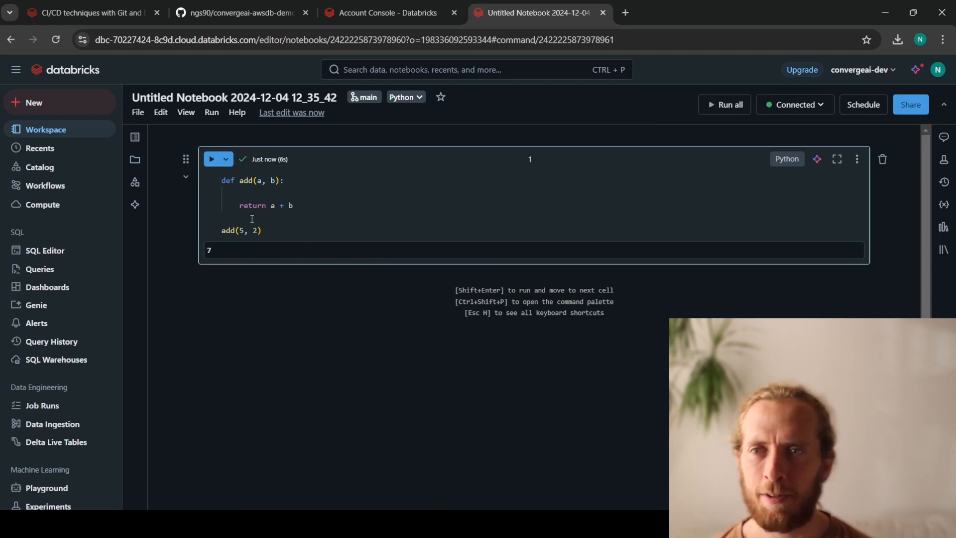
- Rename the notebook to add-notebook
{"action": "left_click", "coordinate": [172, 97]}
{"action": "type", "text": "a"}
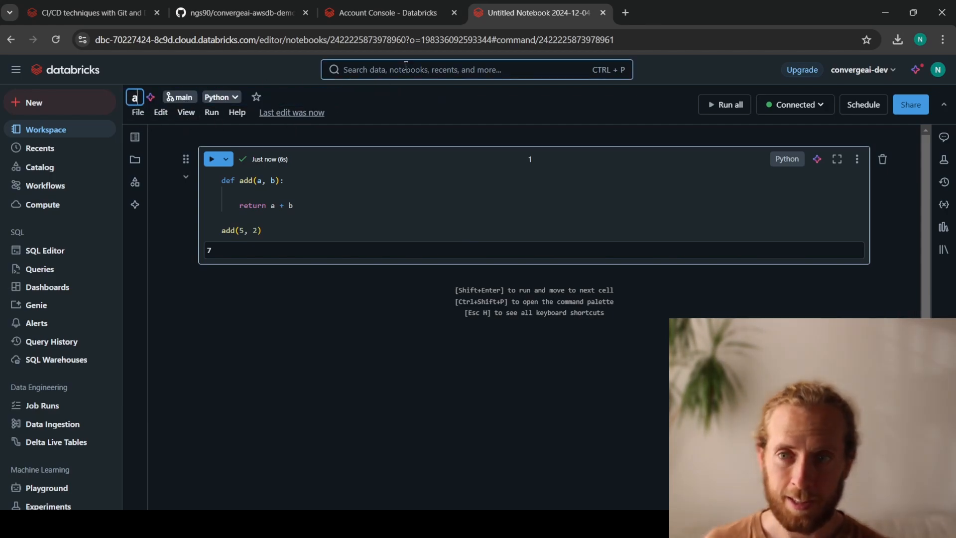
{"action": "type", "text": "dd-notebook"}
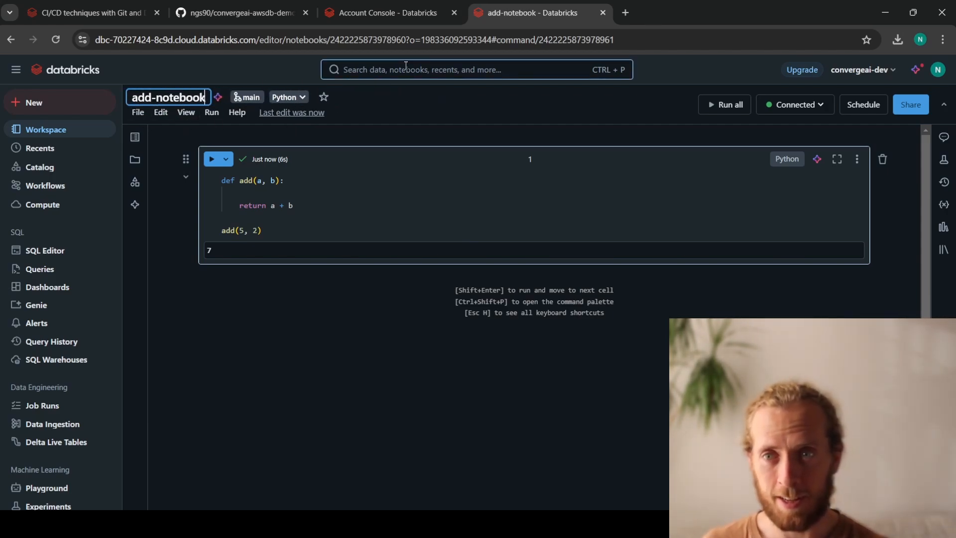
{"action": "left_click", "coordinate": [306, 345]}
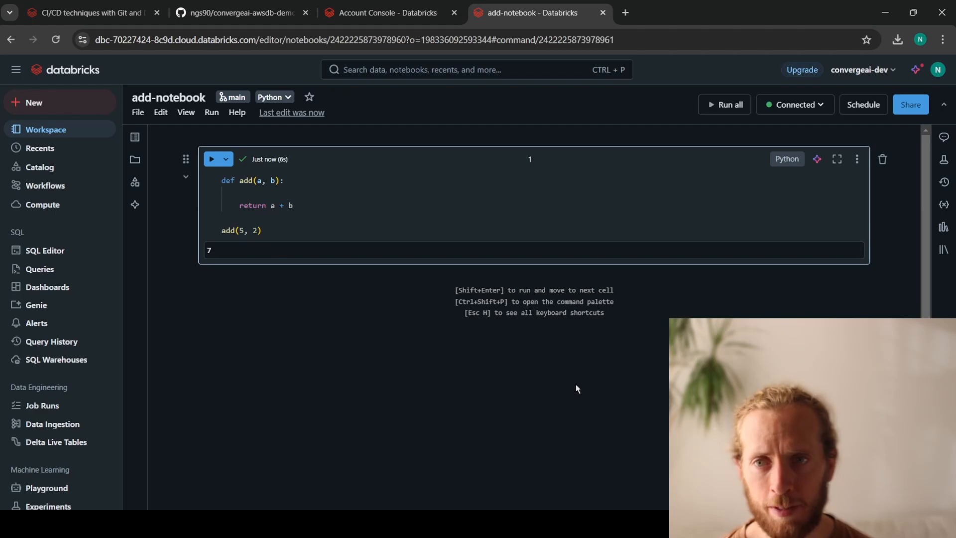
- Reload the convergeai-awsdb-demo repository page on GitHub to check its files, and return to the Databricks notebook
{"action": "left_click", "coordinate": [237, 4]}
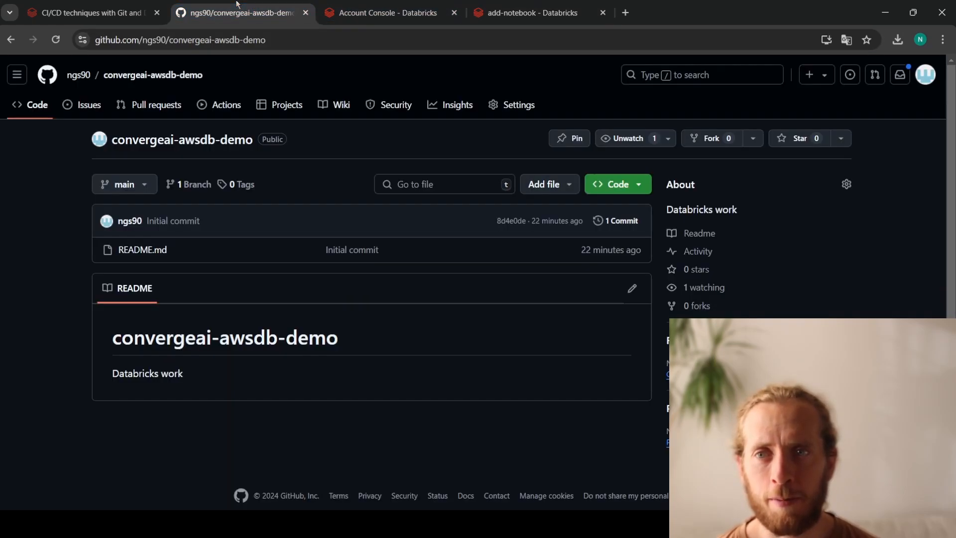
{"action": "left_click", "coordinate": [55, 40]}
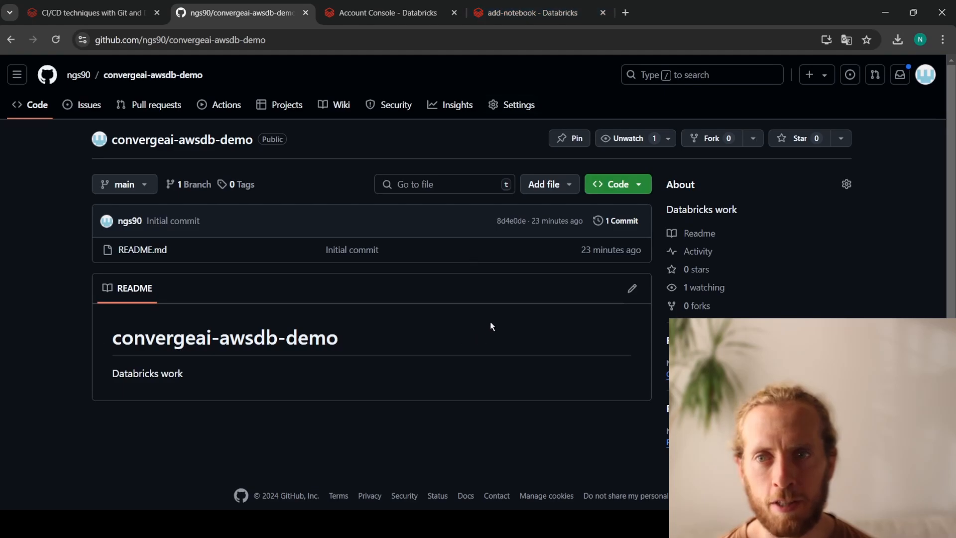
{"action": "left_click", "coordinate": [568, 6]}
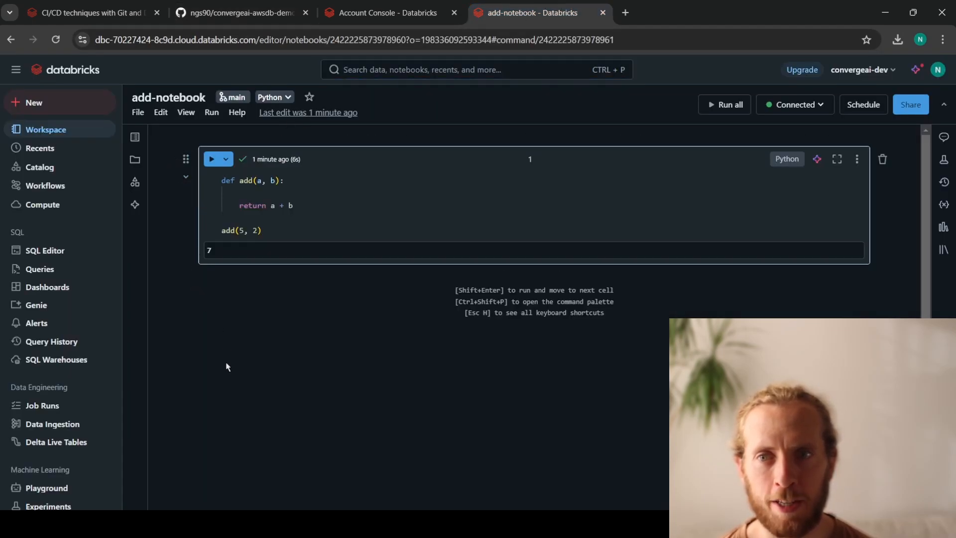
- Try to commit and push add-notebook.py to the main branch with the commit message "add add function"
{"action": "left_click", "coordinate": [236, 99]}
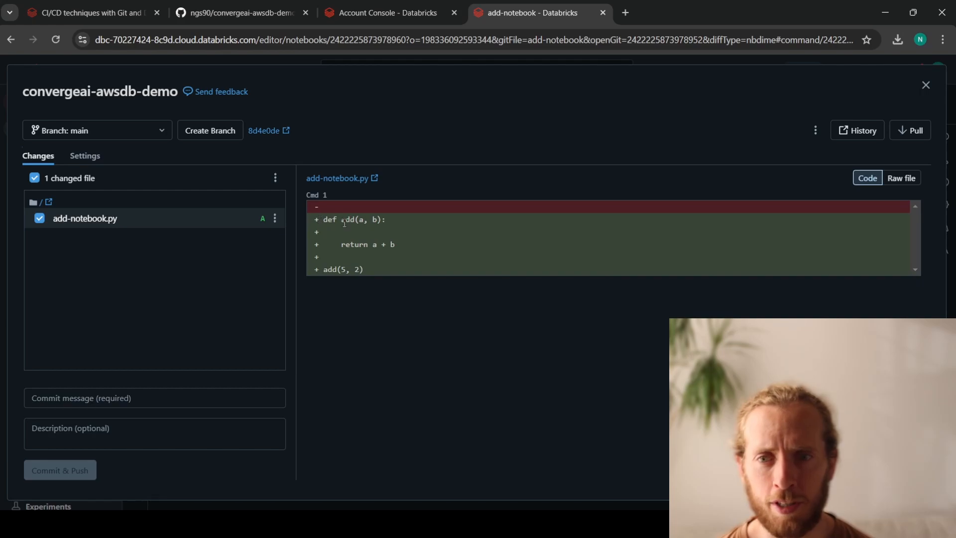
{"action": "left_click", "coordinate": [145, 398]}
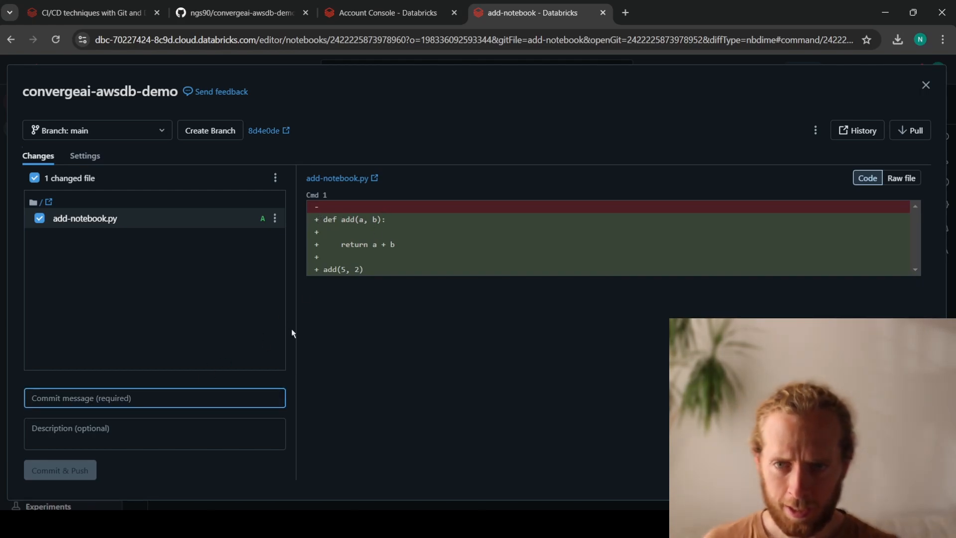
{"action": "type", "text": "add"}
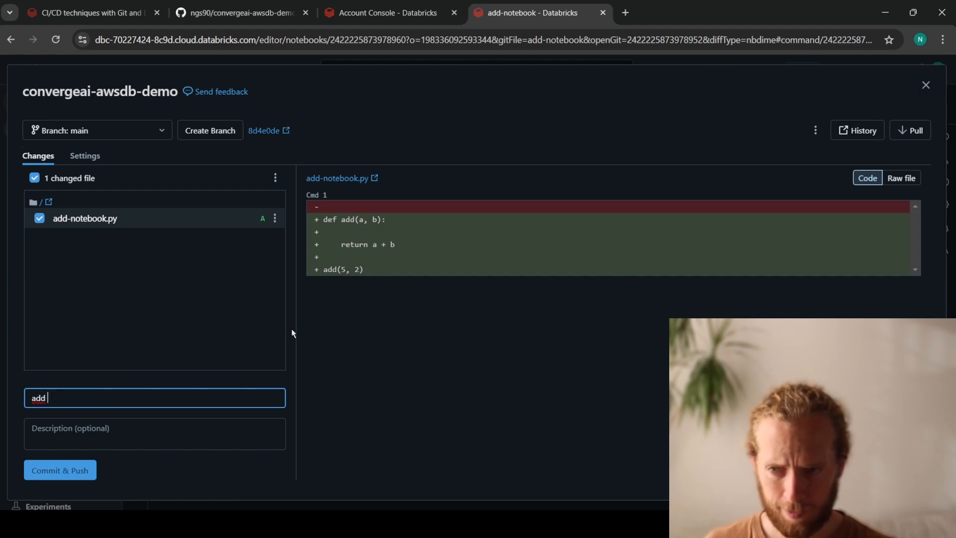
{"action": "type", "text": " add function"}
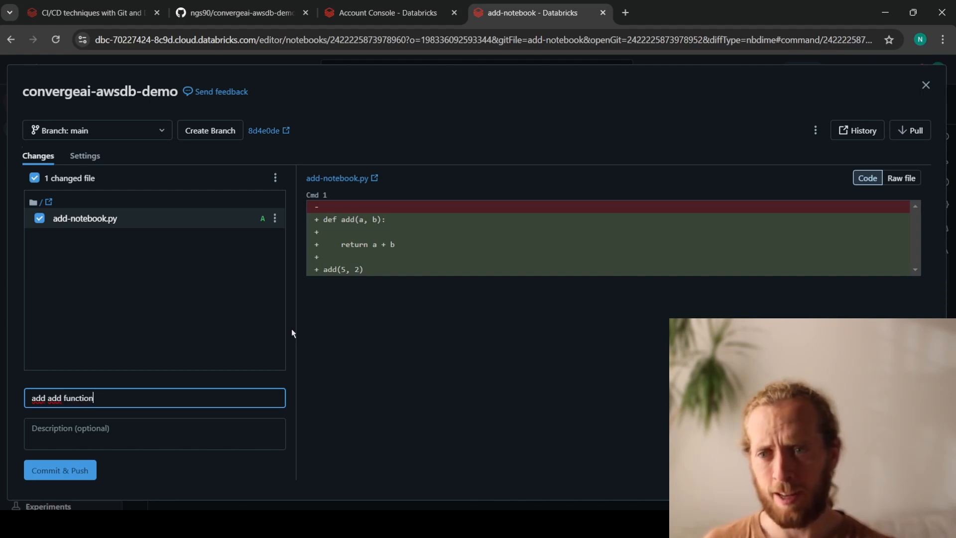
{"action": "left_click", "coordinate": [368, 390]}
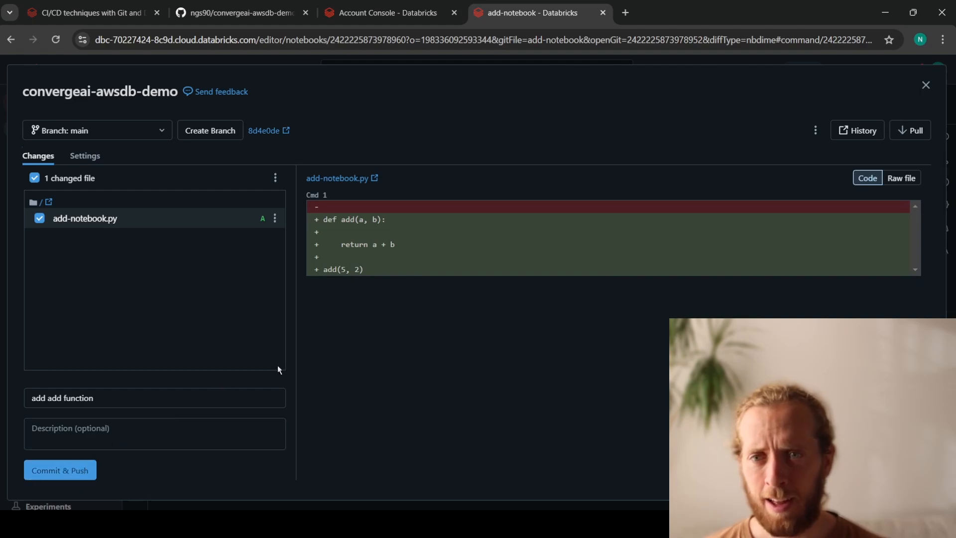
{"action": "left_click", "coordinate": [67, 476]}
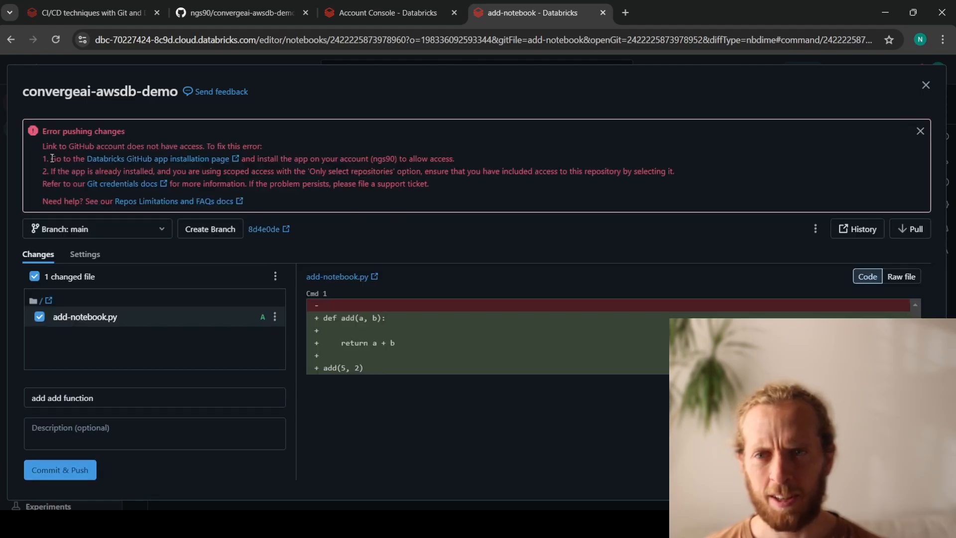
- Open the Databricks GitHub app installation page referenced in the push error and review its access options
{"action": "left_click_drag", "start_coordinate": [385, 172], "coordinate": [316, 171]}
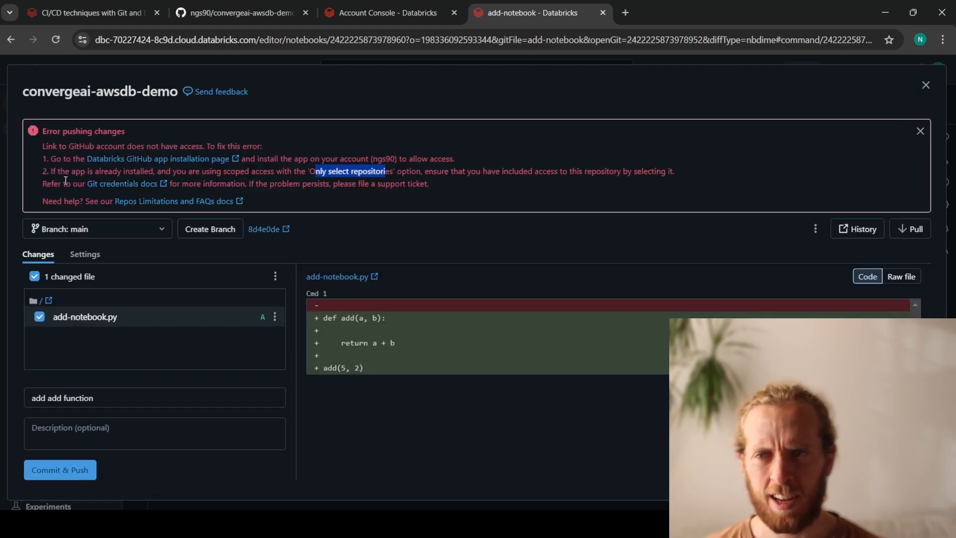
{"action": "left_click", "coordinate": [116, 159]}
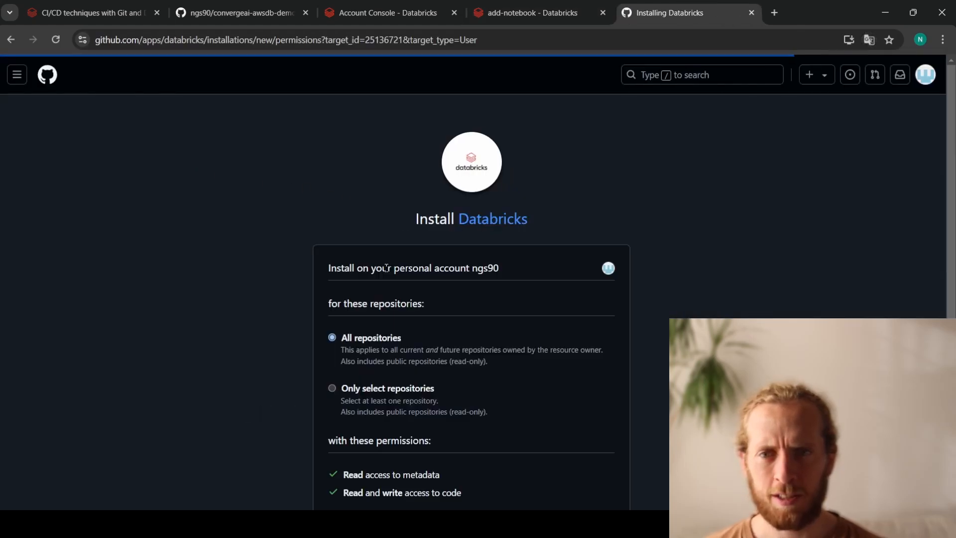
{"action": "scroll", "coordinate": [431, 201], "scroll_direction": "down", "scroll_amount": 1}
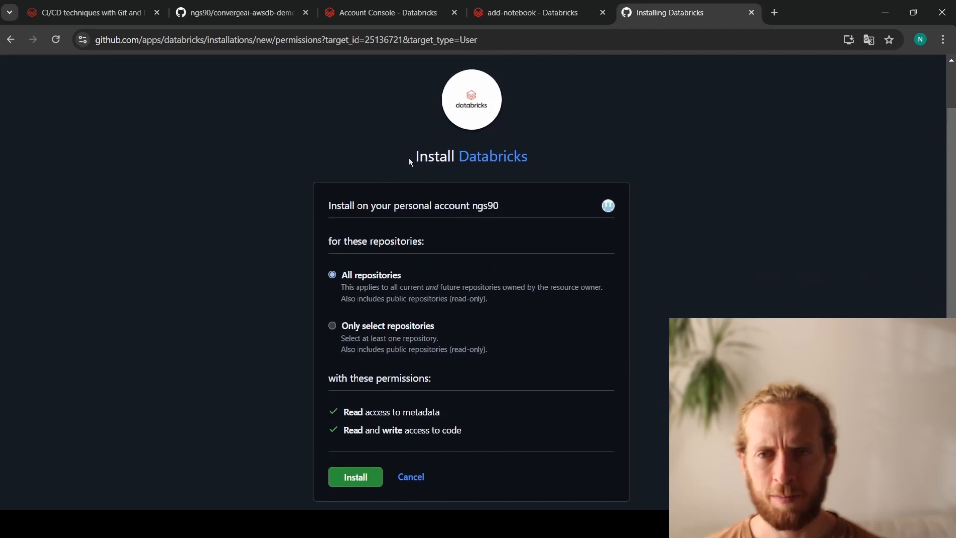
{"action": "left_click_drag", "start_coordinate": [410, 158], "coordinate": [561, 160]}
{"action": "left_click", "coordinate": [561, 159]}
- Install the Databricks app on the GitHub account with access to only the convergeai-awsdb-demo repository
{"action": "left_click", "coordinate": [368, 326]}
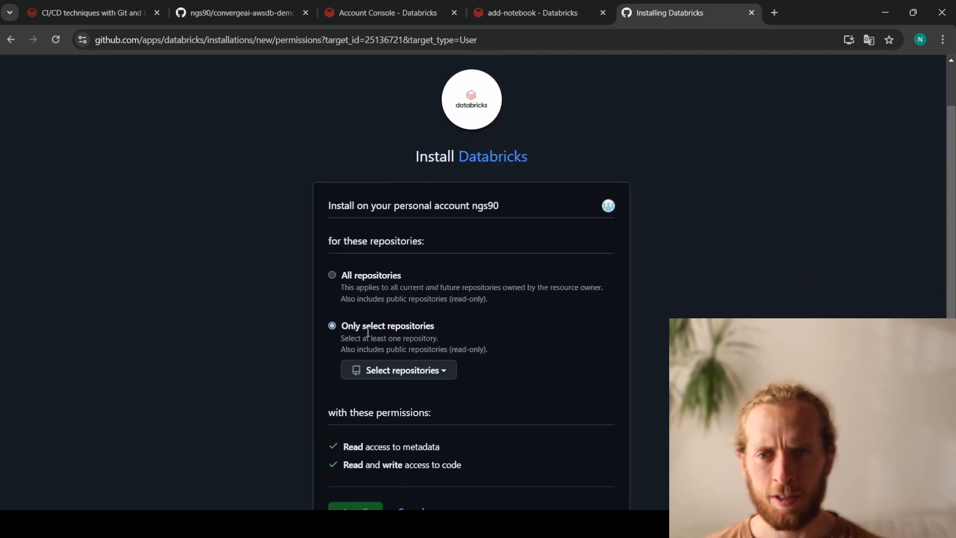
{"action": "scroll", "coordinate": [399, 299], "scroll_direction": "down", "scroll_amount": 2}
{"action": "left_click", "coordinate": [417, 246]}
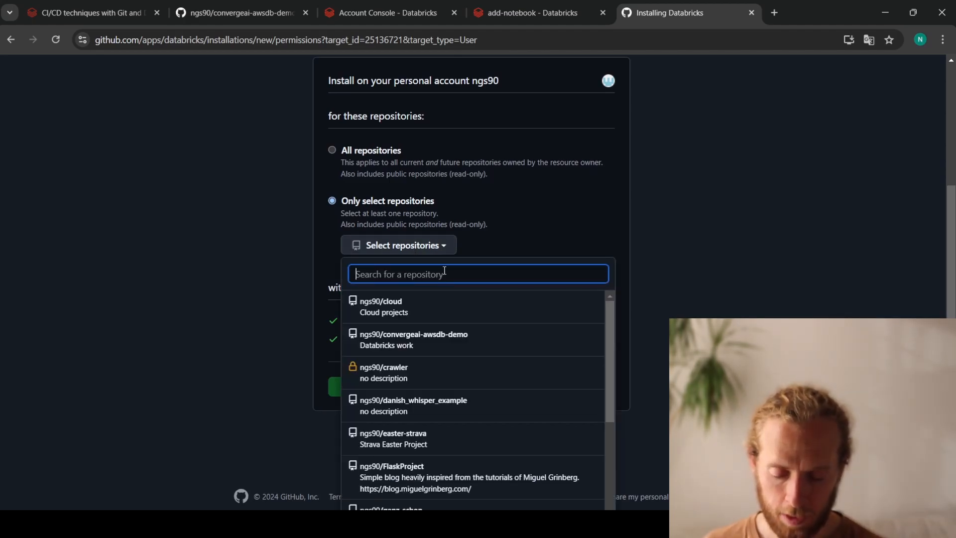
{"action": "type", "text": "conver"}
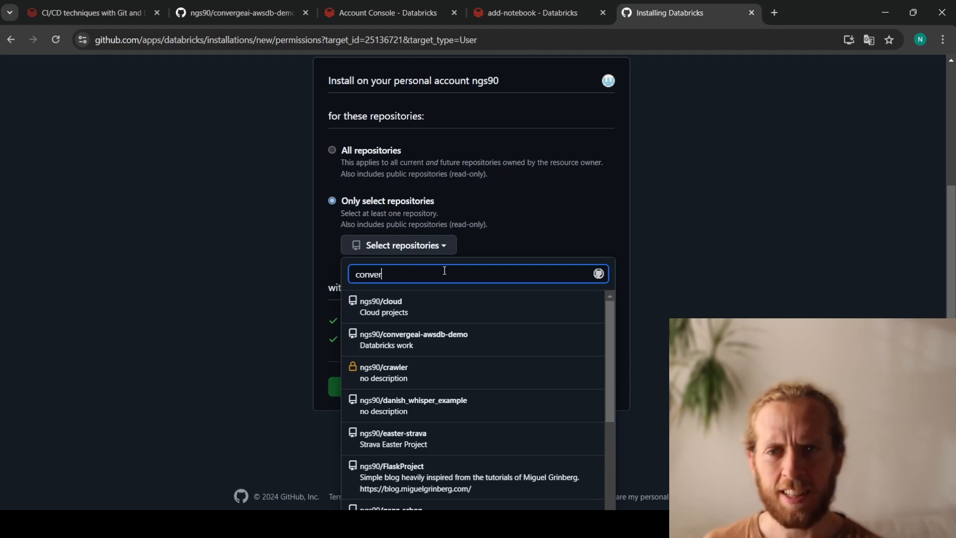
{"action": "left_click", "coordinate": [438, 309]}
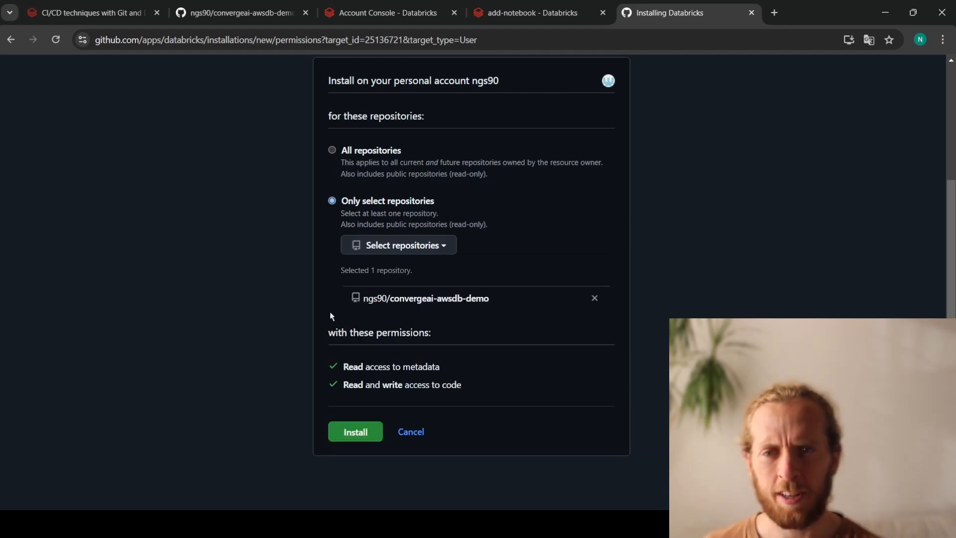
{"action": "left_click", "coordinate": [355, 434]}
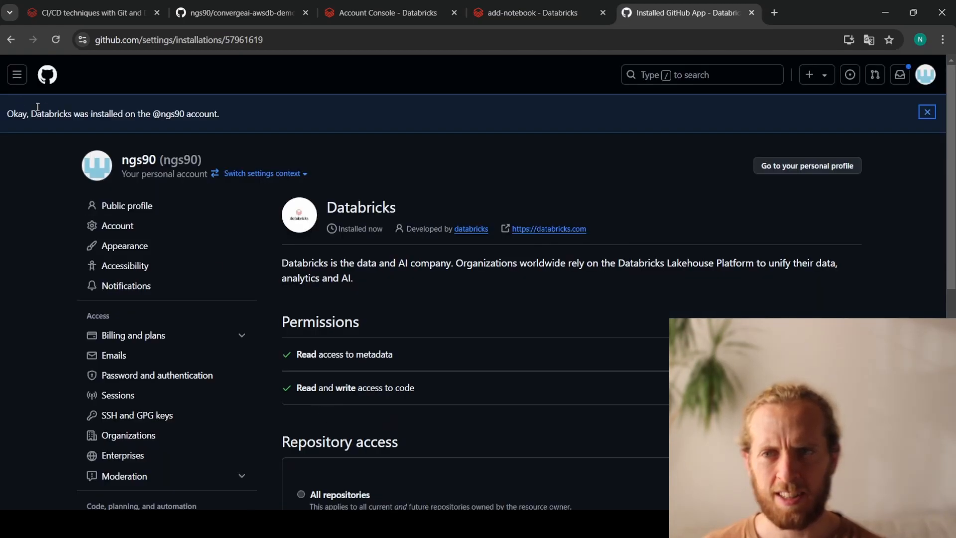
{"action": "left_click_drag", "start_coordinate": [43, 111], "coordinate": [244, 117]}
{"action": "left_click", "coordinate": [244, 120]}
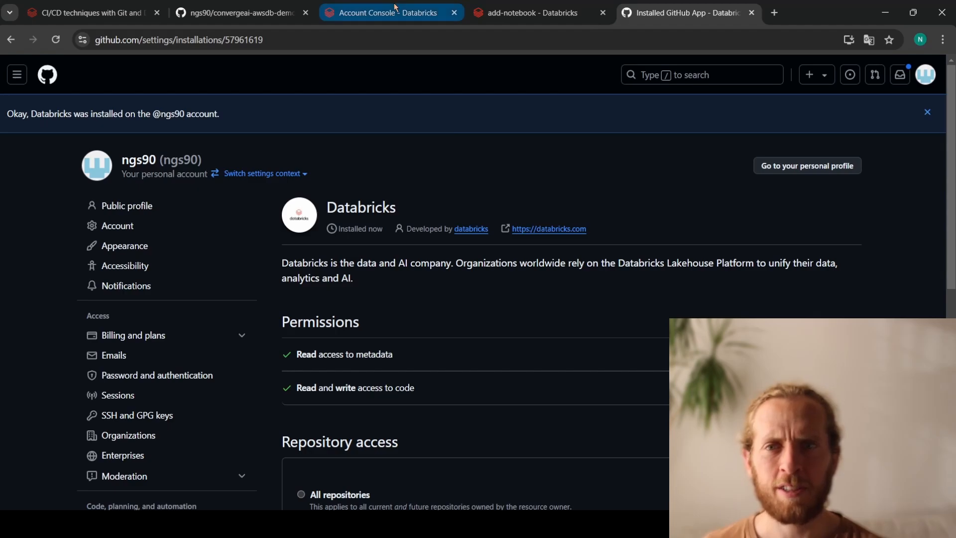
- Return to the Databricks Git dialog and commit and push add-notebook.py to the main branch again
{"action": "left_click", "coordinate": [527, 12]}
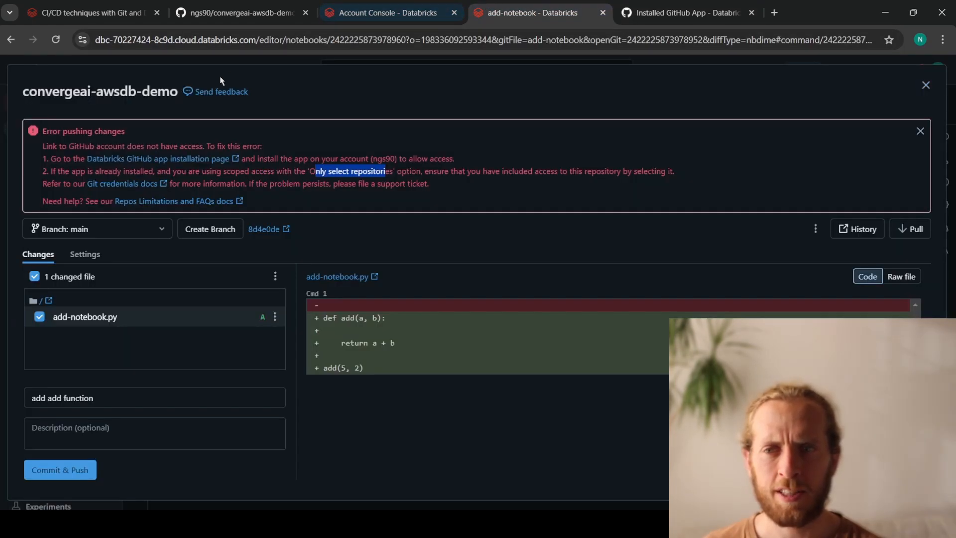
{"action": "left_click", "coordinate": [60, 470]}
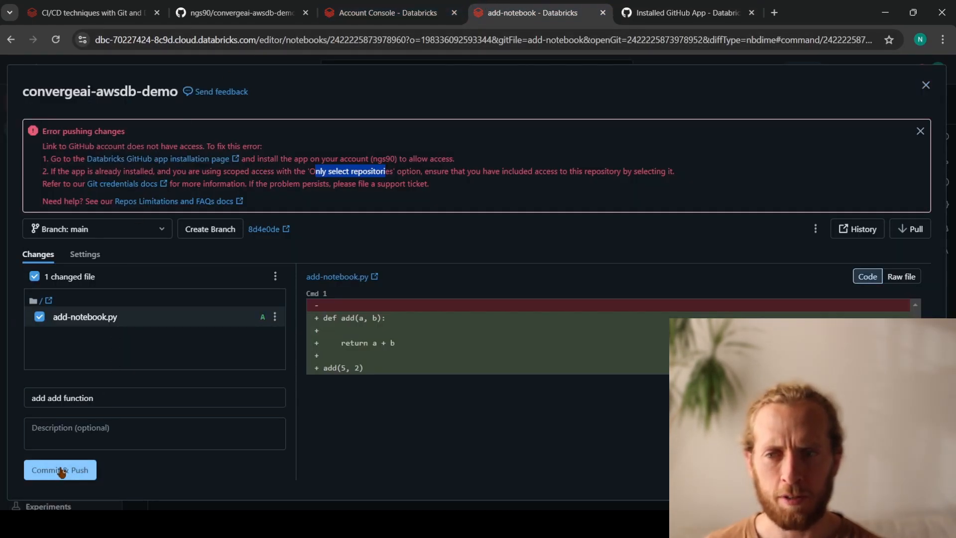
{"action": "left_click", "coordinate": [60, 470]}
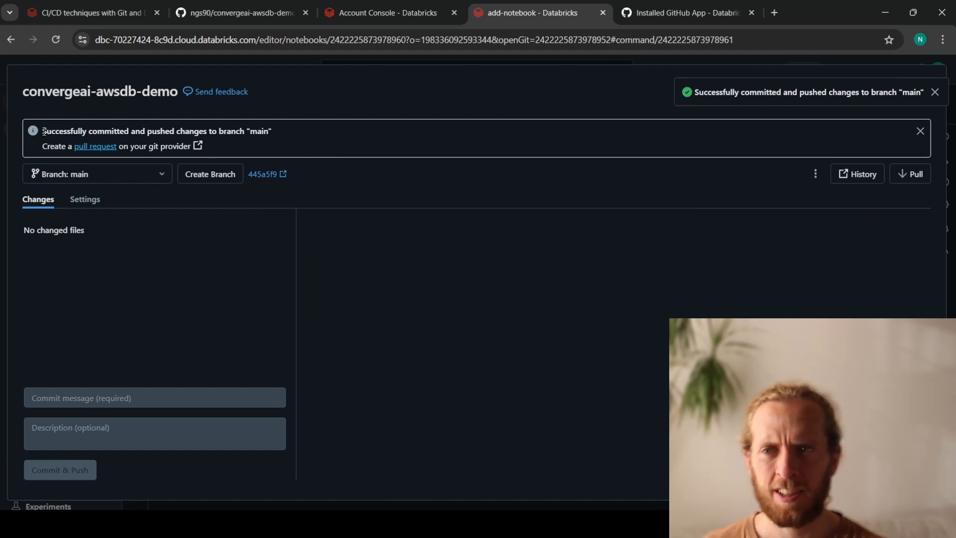
{"action": "left_click_drag", "start_coordinate": [41, 131], "coordinate": [181, 131]}
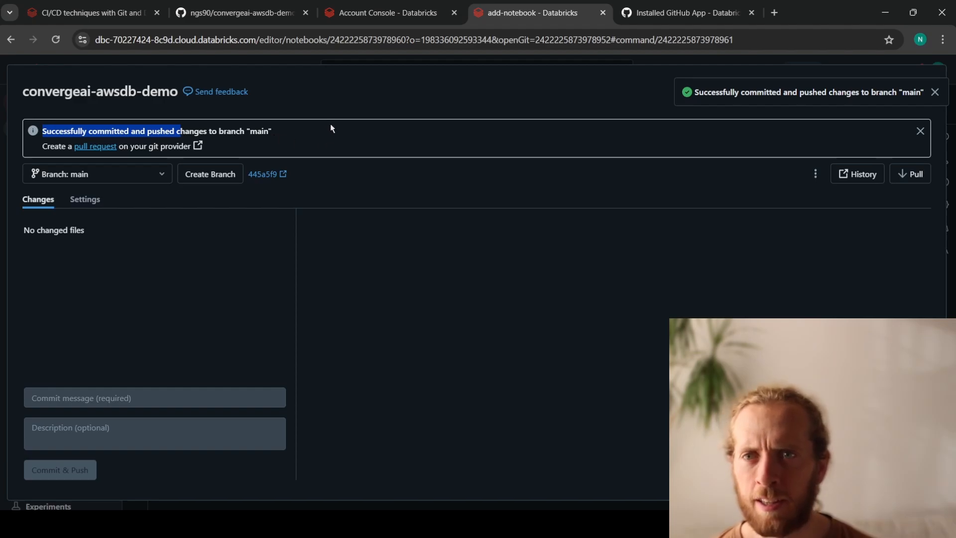
- Reload the convergeai-awsdb-demo repository on GitHub and open add-notebook.py to check the pushed code
{"action": "left_click", "coordinate": [241, 20]}
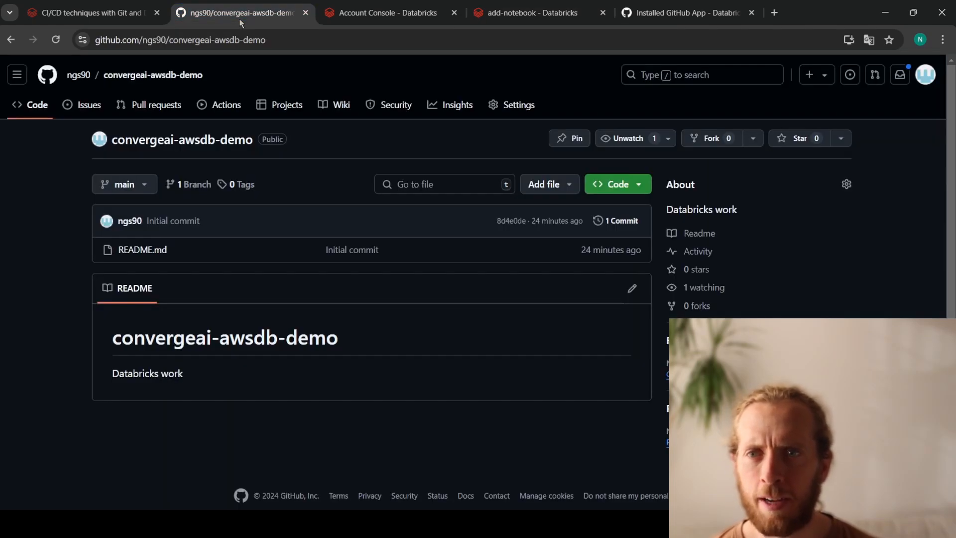
{"action": "left_click", "coordinate": [57, 39]}
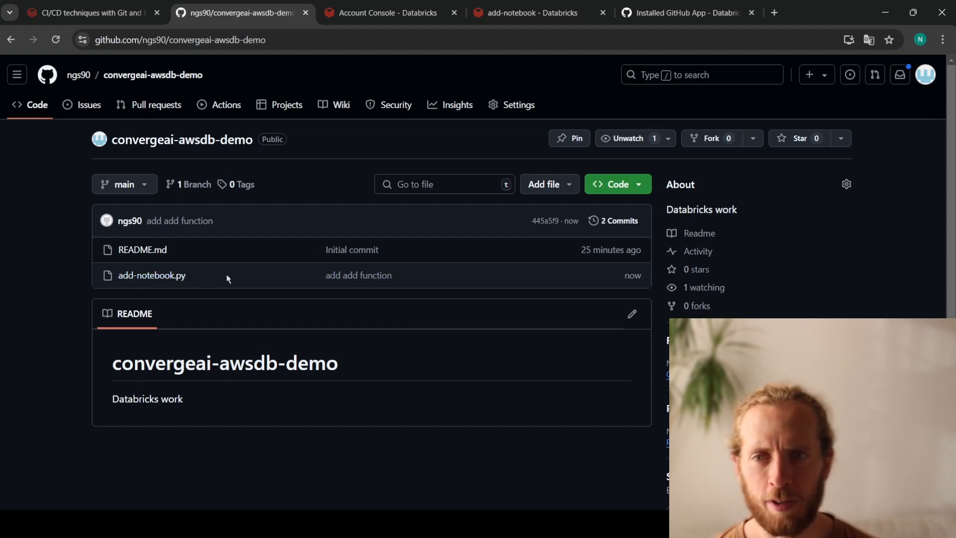
{"action": "left_click", "coordinate": [135, 277]}
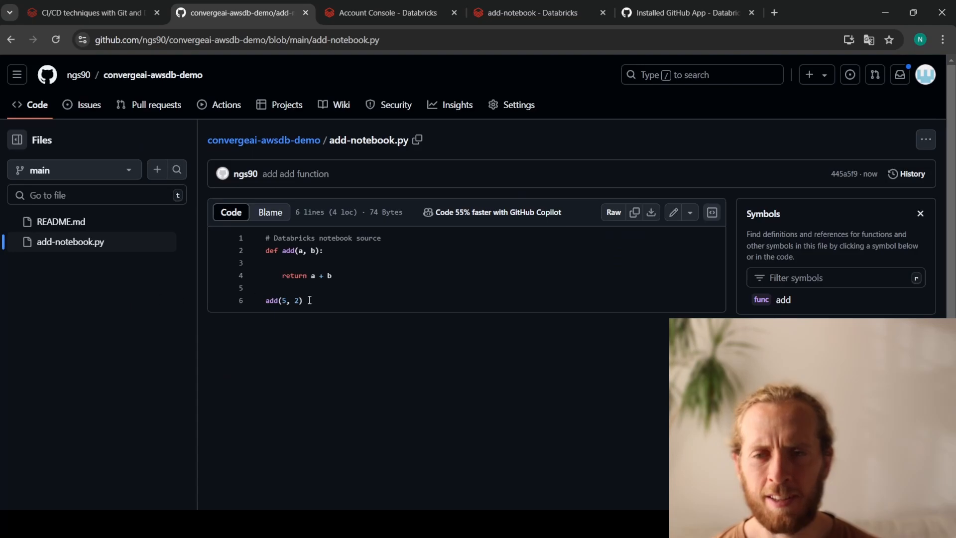
{"action": "left_click_drag", "start_coordinate": [316, 300], "coordinate": [266, 251]}
{"action": "left_click", "coordinate": [299, 266]}
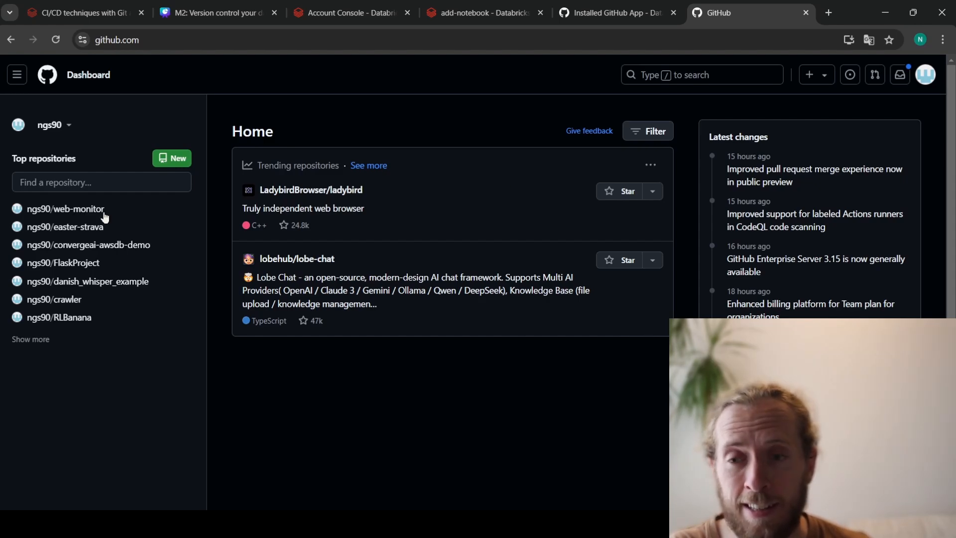
- Open the convergeai-awsdb-demo repository's settings and view its installed GitHub Apps
{"action": "left_click", "coordinate": [71, 246]}
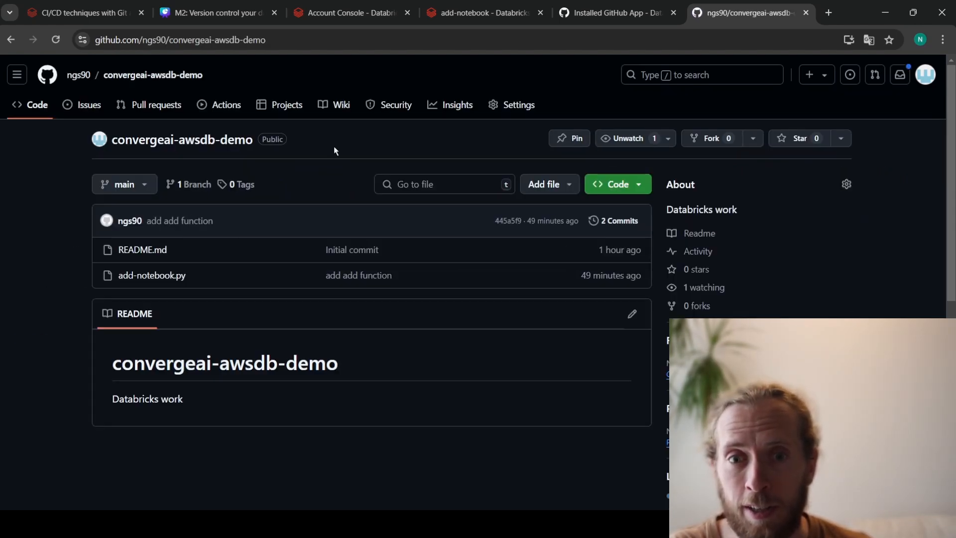
{"action": "left_click", "coordinate": [517, 106]}
{"action": "scroll", "coordinate": [145, 241], "scroll_direction": "down", "scroll_amount": 2}
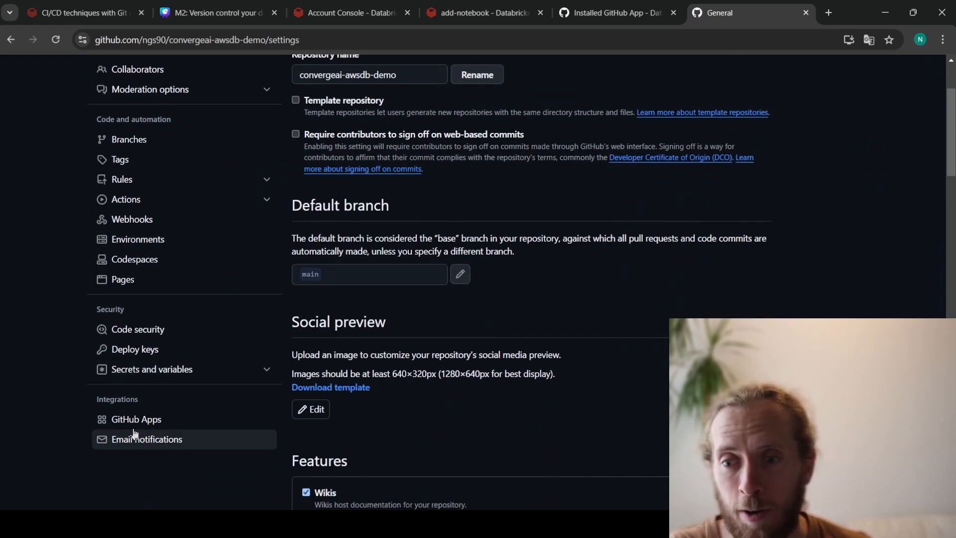
{"action": "left_click_drag", "start_coordinate": [95, 401], "coordinate": [145, 400]}
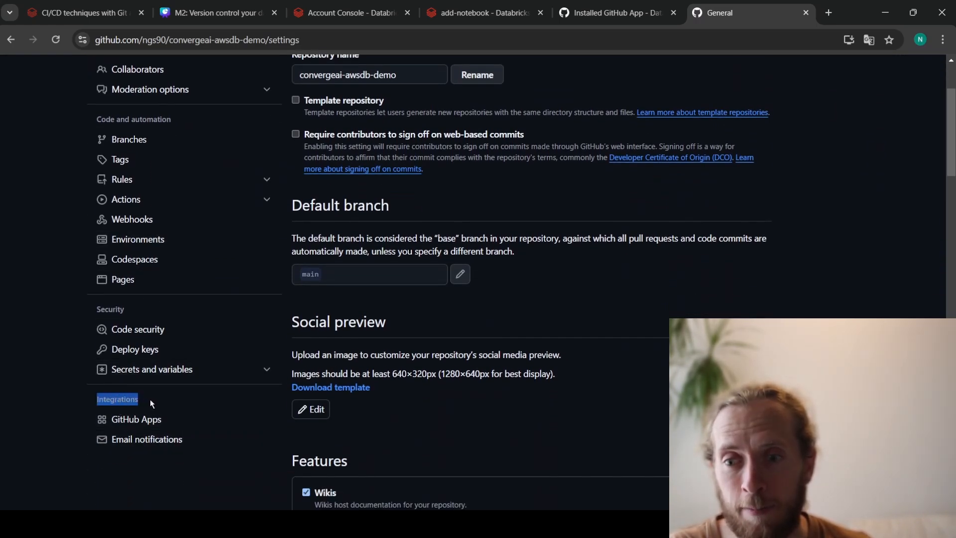
{"action": "left_click", "coordinate": [136, 424]}
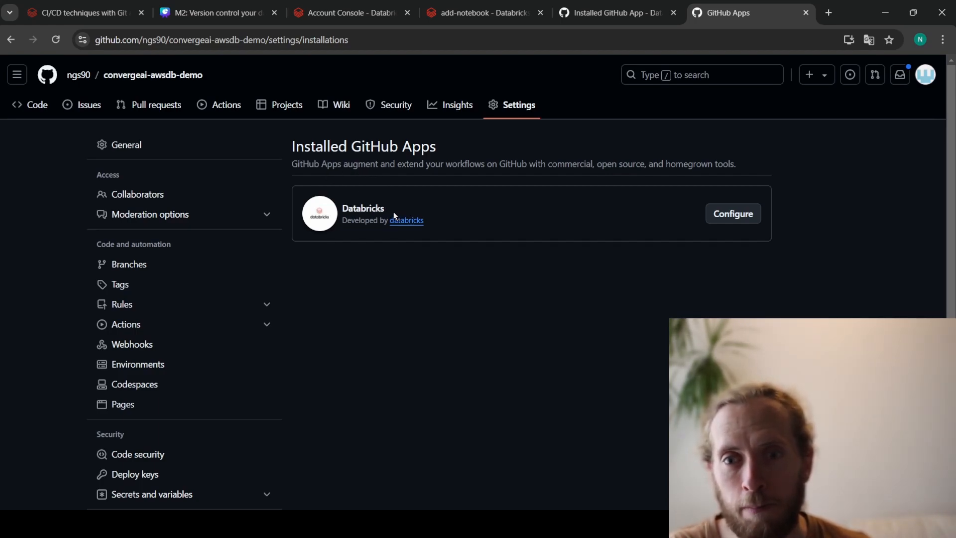
- Open the Databricks app's configuration and review its permissions and repository access
{"action": "left_click", "coordinate": [732, 214]}
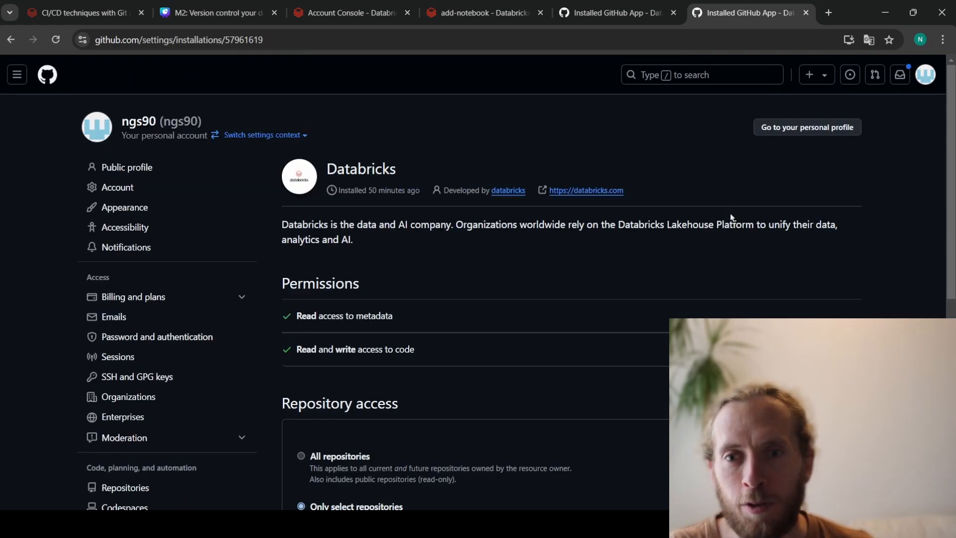
{"action": "scroll", "coordinate": [620, 244], "scroll_direction": "down", "scroll_amount": 1}
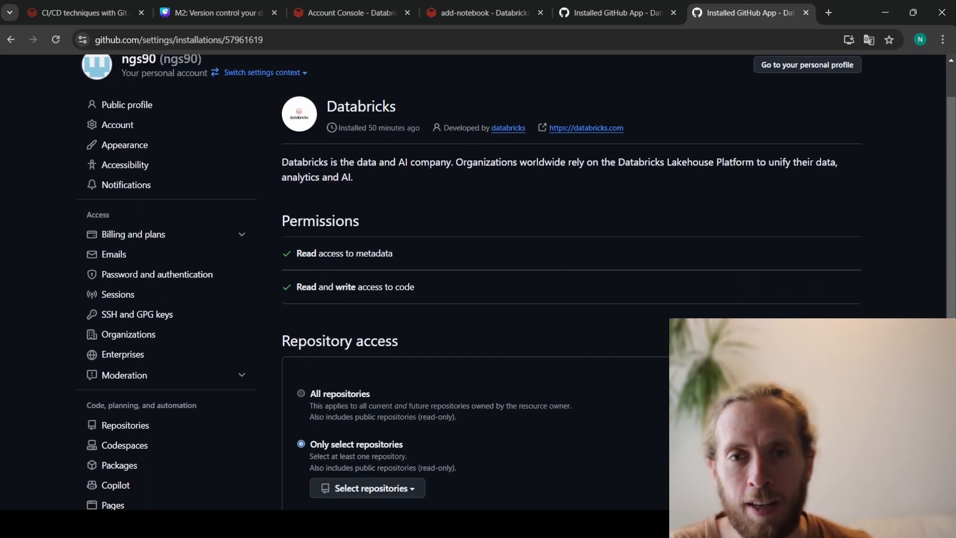
{"action": "scroll", "coordinate": [479, 254], "scroll_direction": "down", "scroll_amount": 2}
{"action": "scroll", "coordinate": [637, 317], "scroll_direction": "up", "scroll_amount": 2}
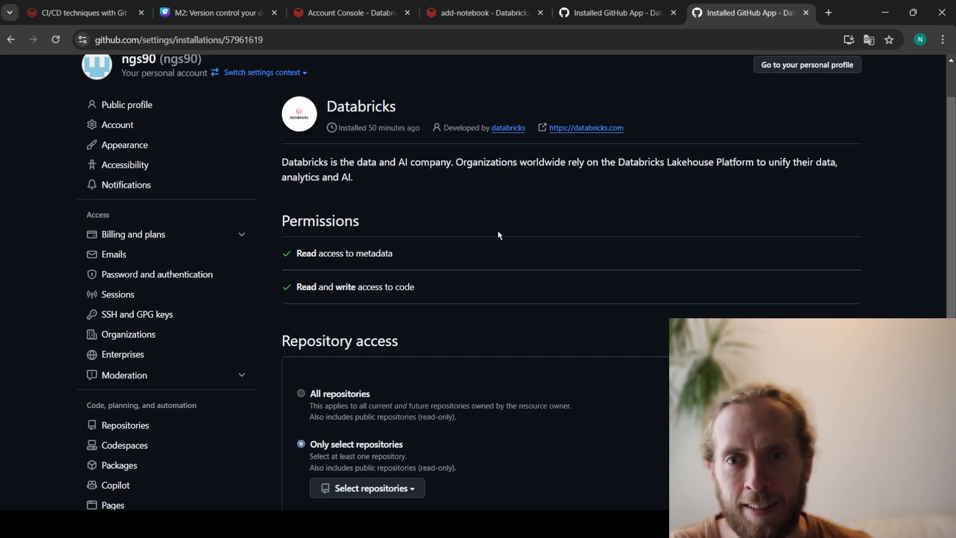
{"action": "scroll", "coordinate": [487, 234], "scroll_direction": "down", "scroll_amount": 1}
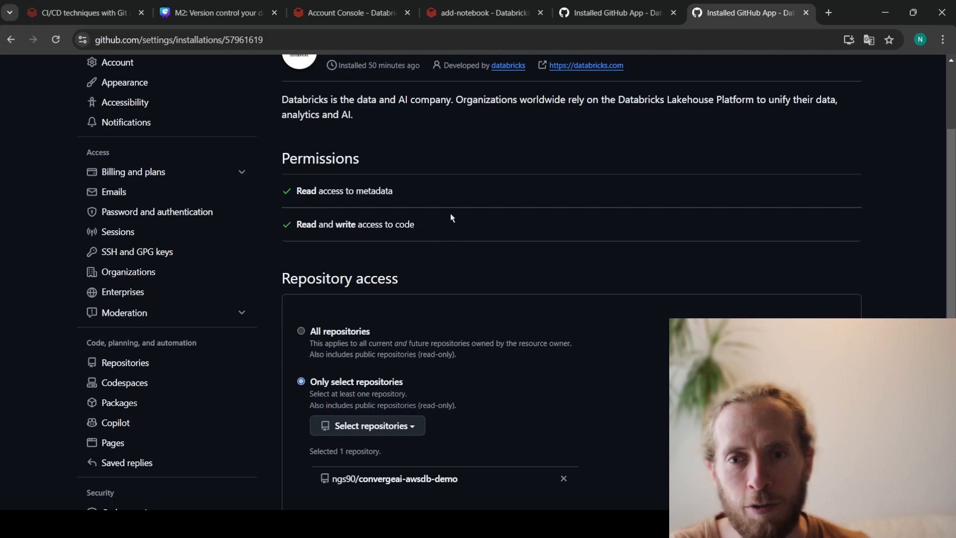
{"action": "scroll", "coordinate": [452, 218], "scroll_direction": "down", "scroll_amount": 2}
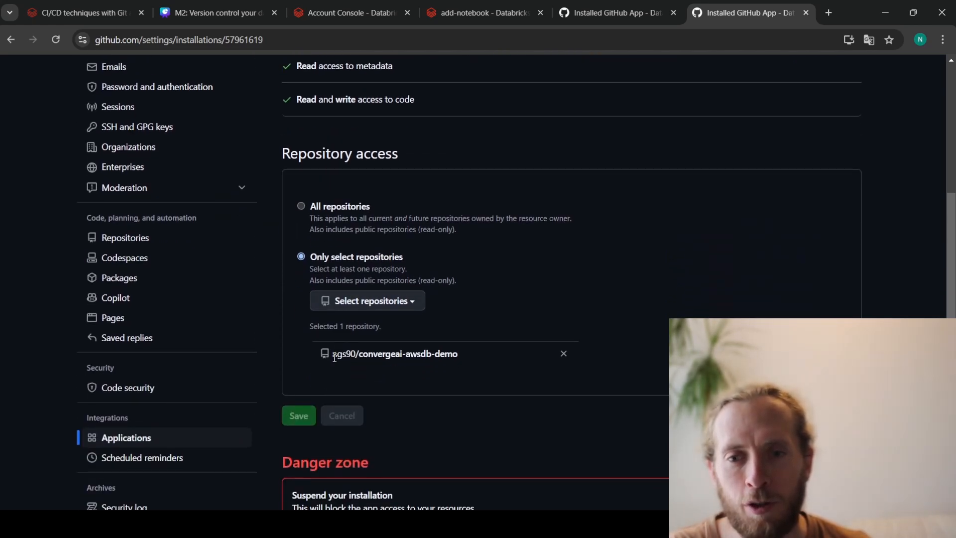